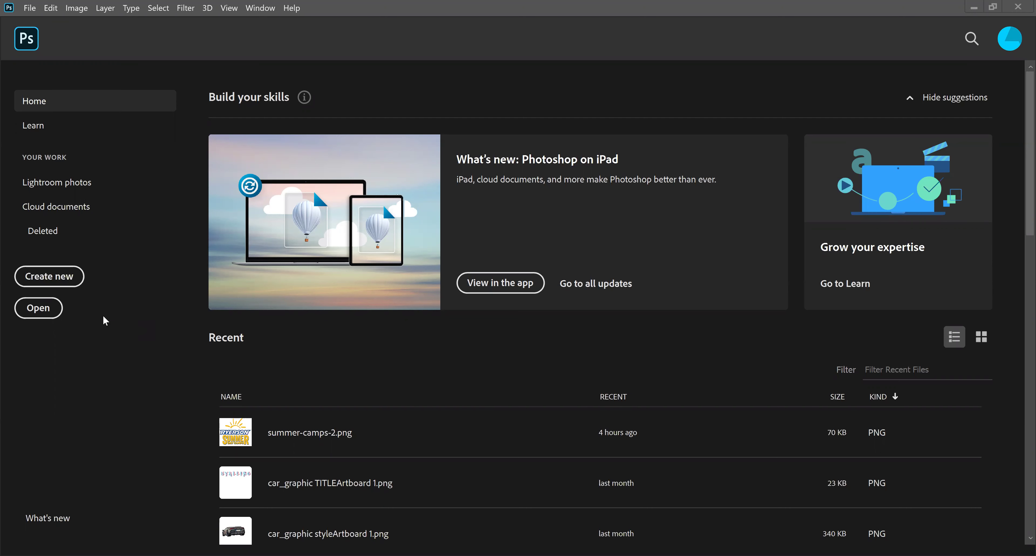
Open lightning-blue.jpg from the Open dialog as a new document
left_click(38, 309)
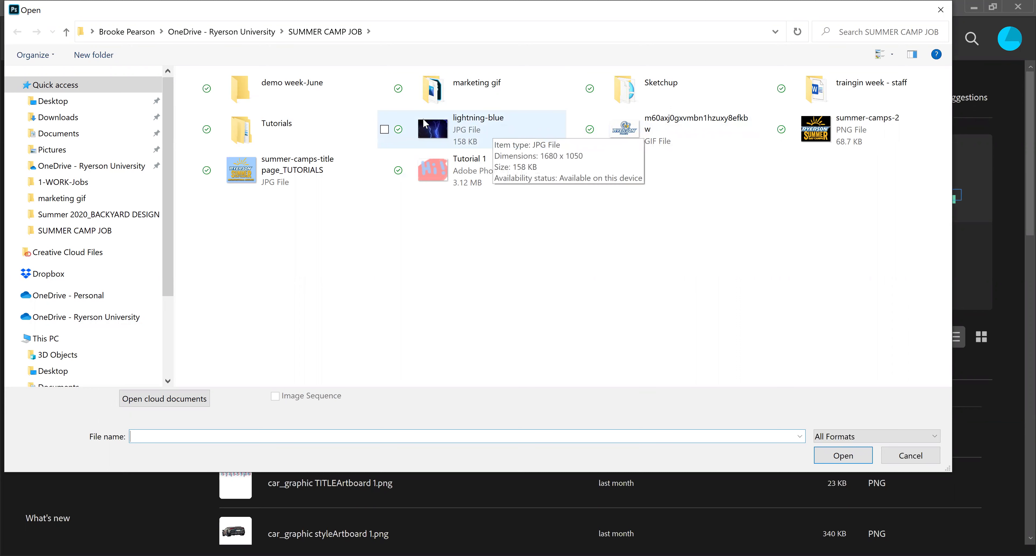
left_click(482, 128)
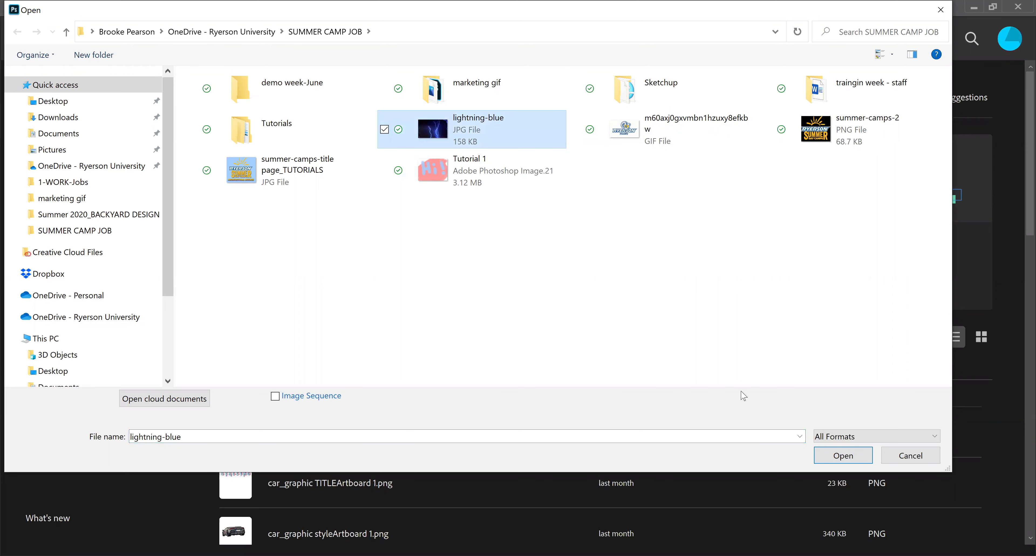
left_click(845, 459)
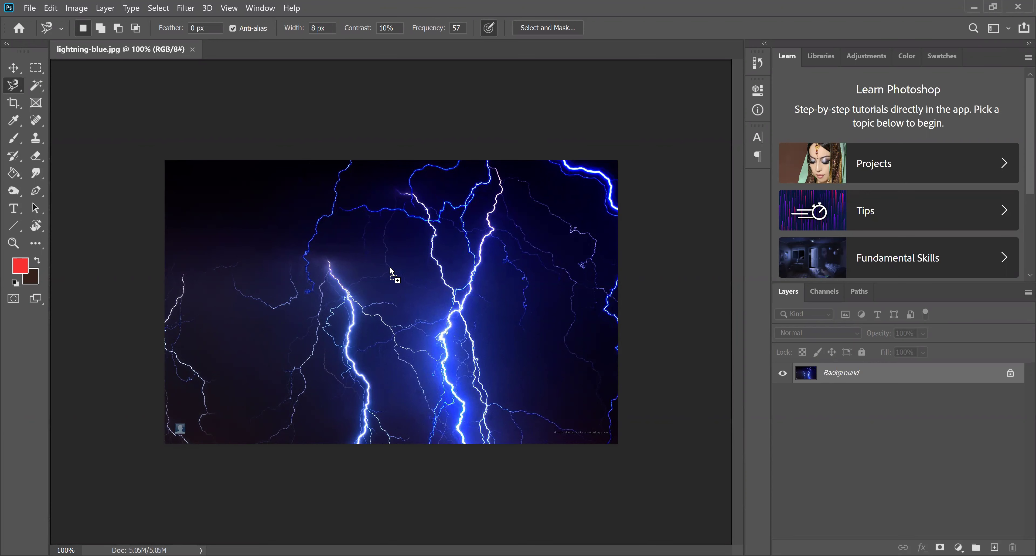
Place the Ryerson Rams logo over the lightning and scale it to about 114%×107%
left_click_drag(390, 267, 389, 267)
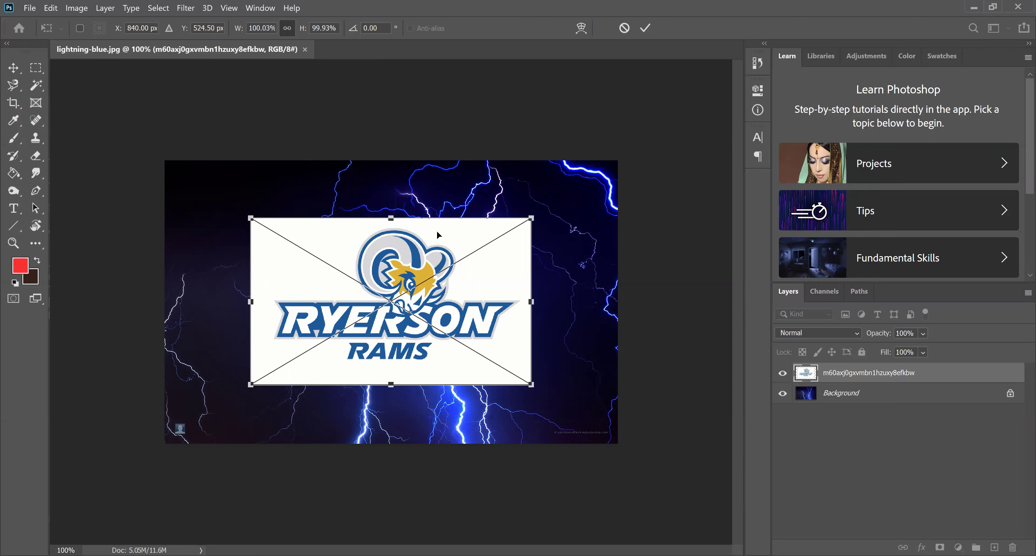
mouse_move(531, 218)
left_mouse_down()
mouse_move(563, 197)
mouse_move(540, 218)
mouse_move(475, 241)
mouse_move(604, 185)
mouse_move(489, 250)
mouse_move(523, 220)
mouse_move(514, 230)
left_mouse_up()
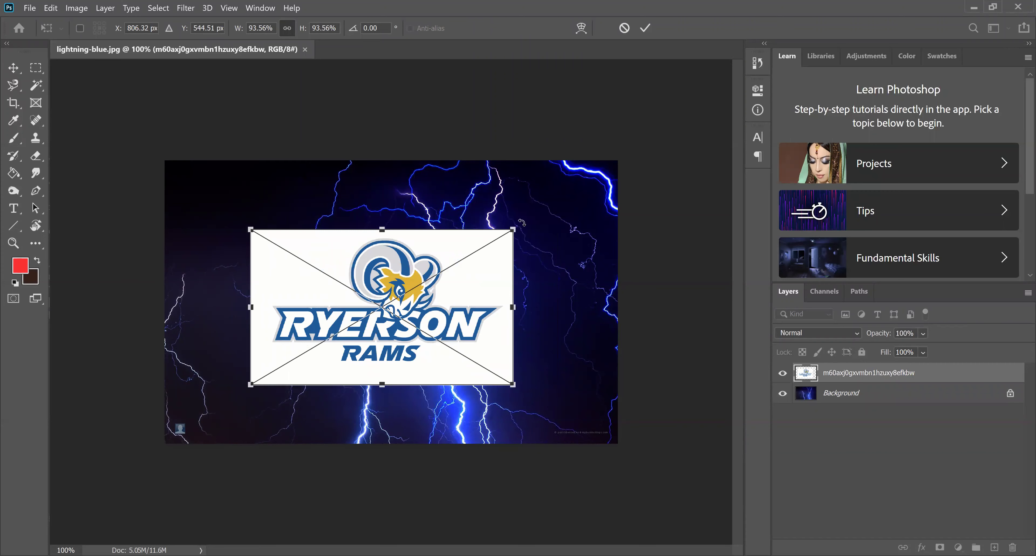
left_click_drag(513, 229, 550, 218)
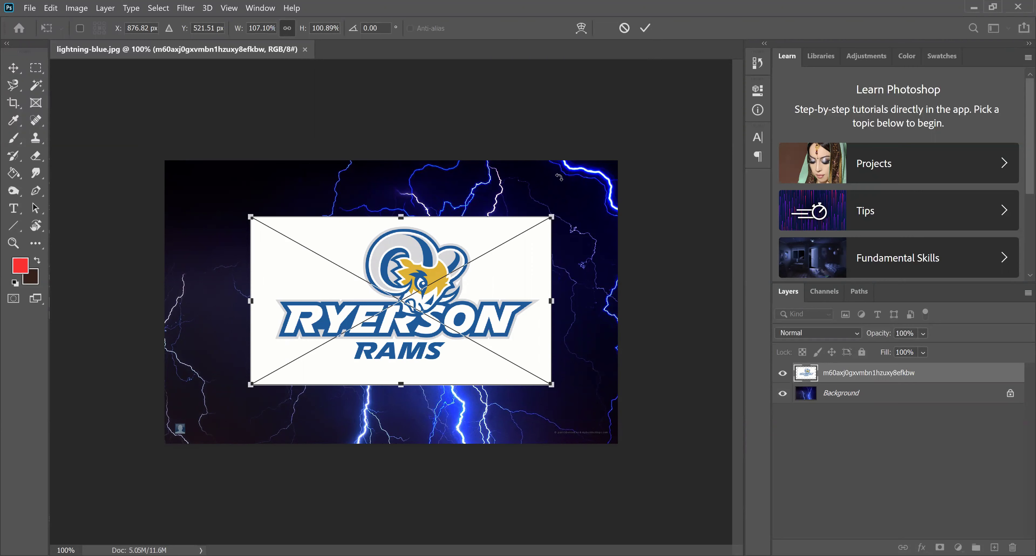
left_click_drag(551, 212, 571, 203)
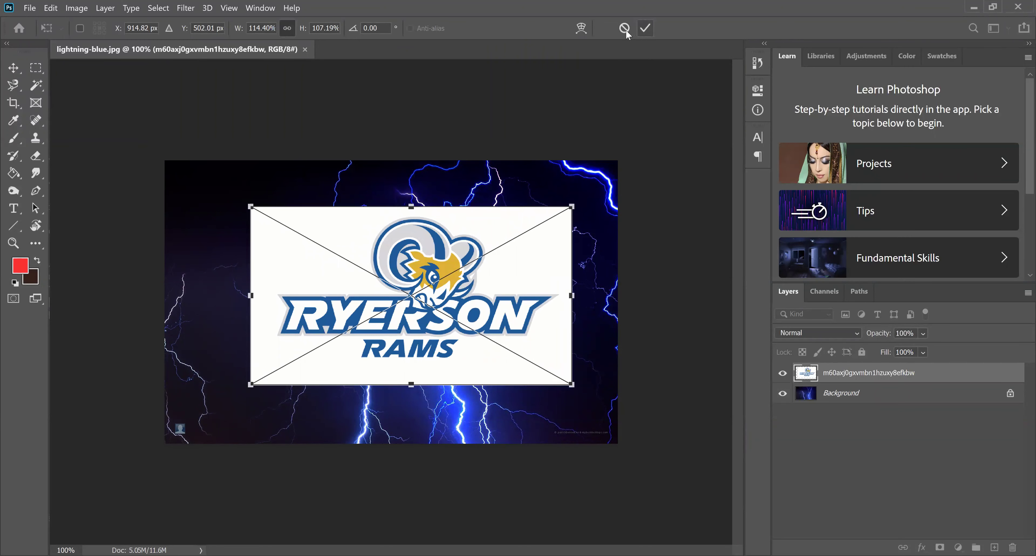
left_click(646, 28)
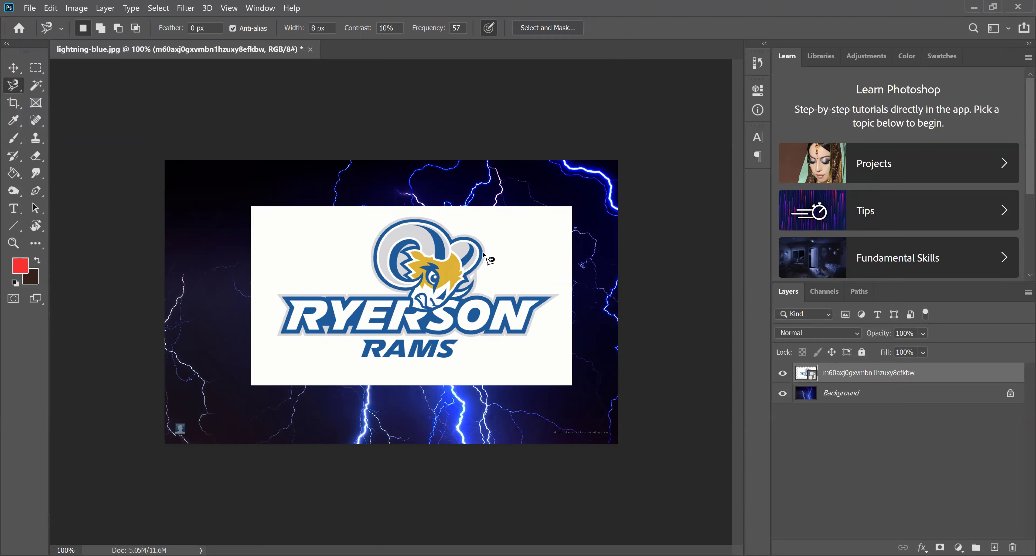
Move the logo left and down with the Move tool, then hide the logo layer
left_click(13, 68)
left_click_drag(451, 282, 390, 188)
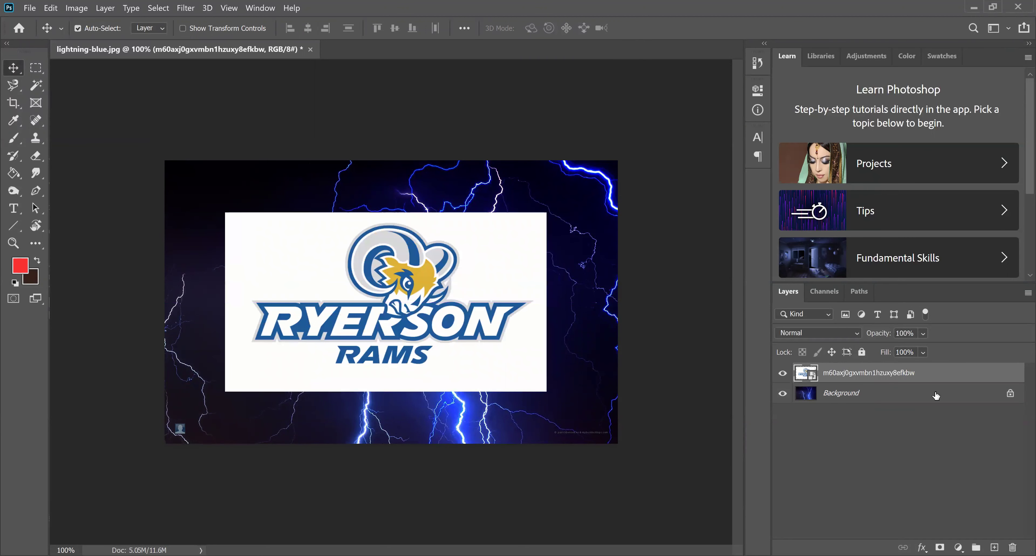
left_click(942, 398)
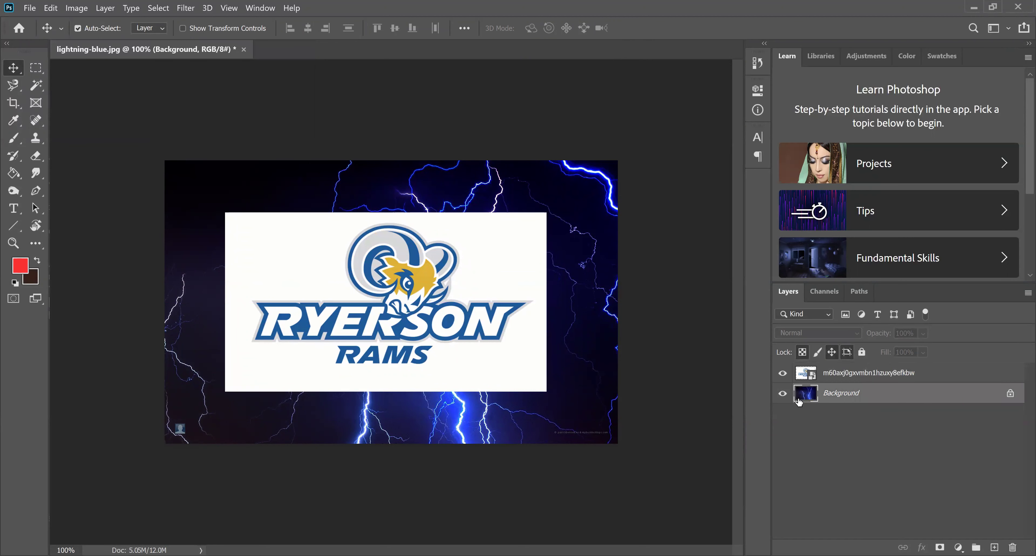
left_click(845, 378)
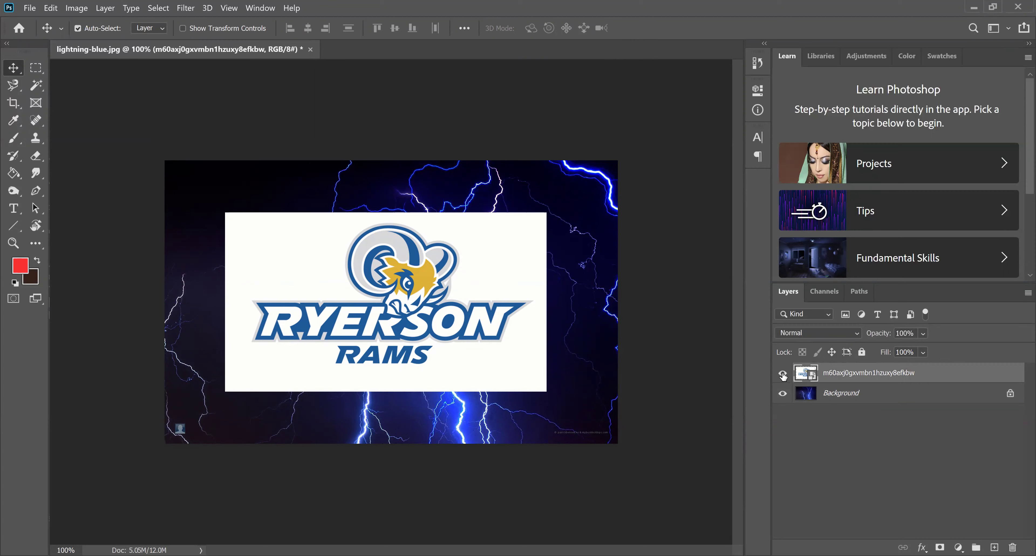
left_click(783, 375)
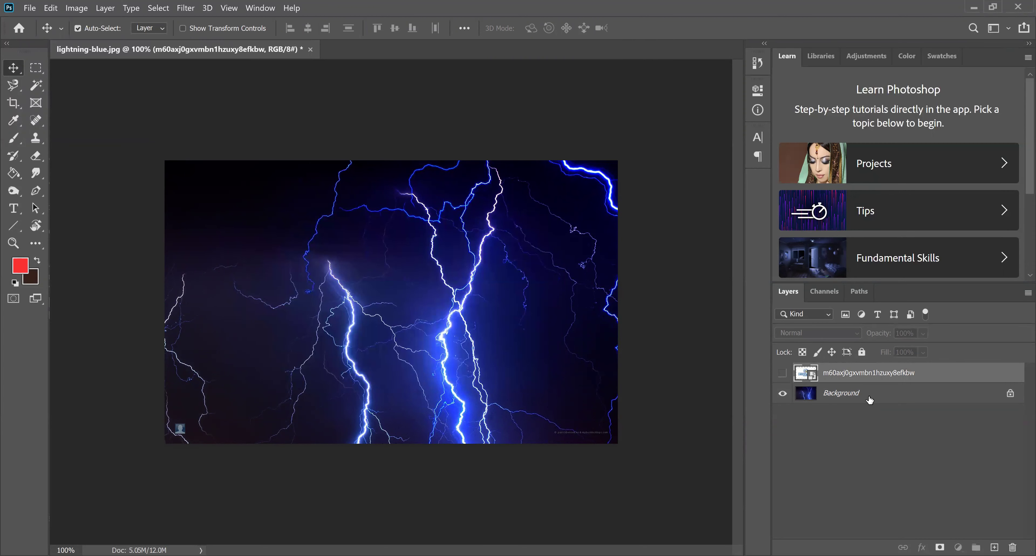
Convert the Background to a smart object named 'blue lightning' and show the logo again
left_click(865, 396)
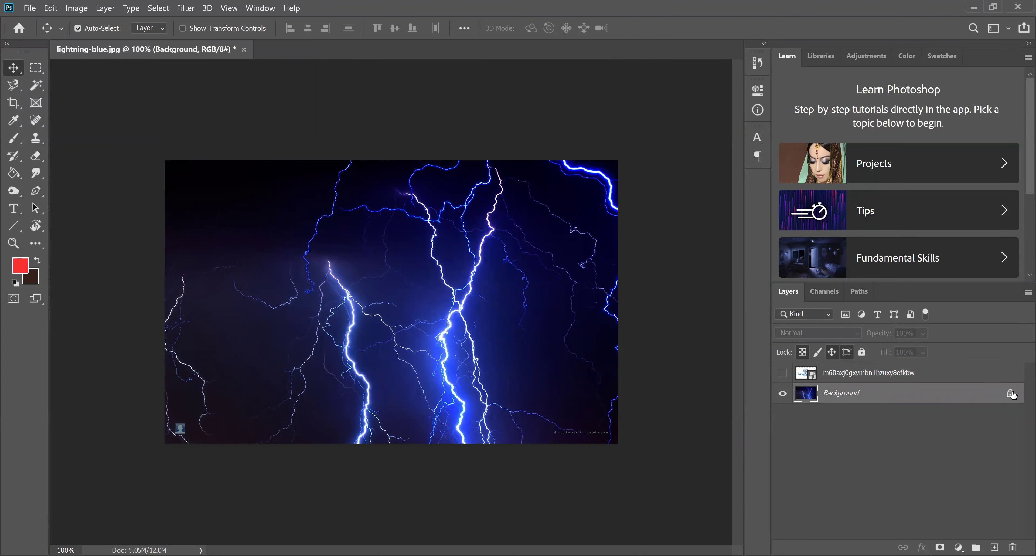
right_click(850, 397)
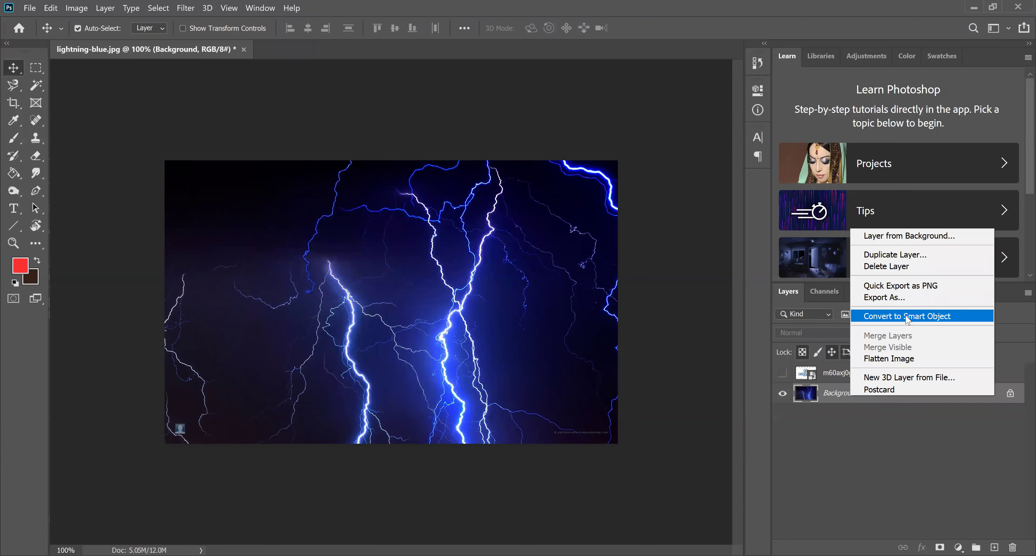
left_click(930, 320)
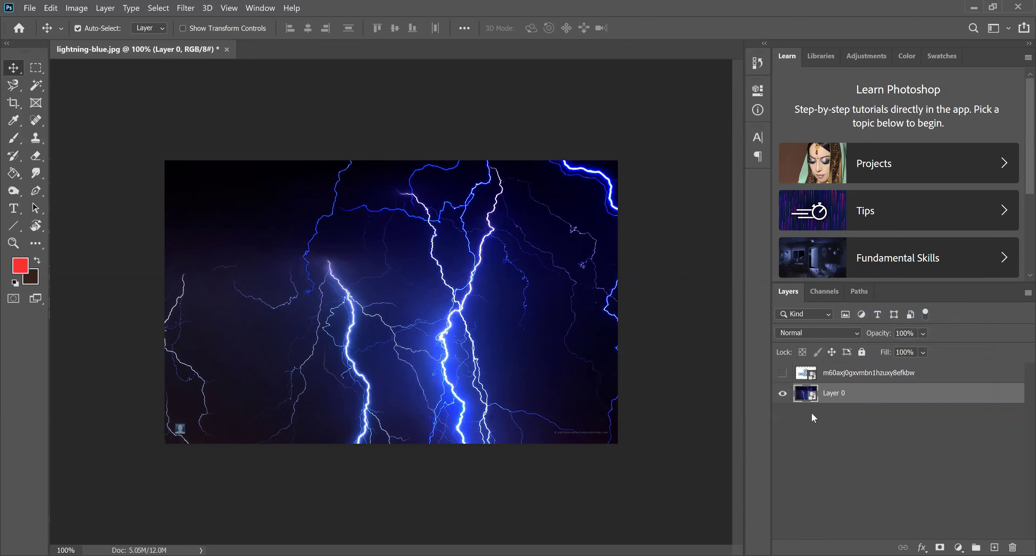
double_click(834, 394)
type("blue lightning")
key("Return")
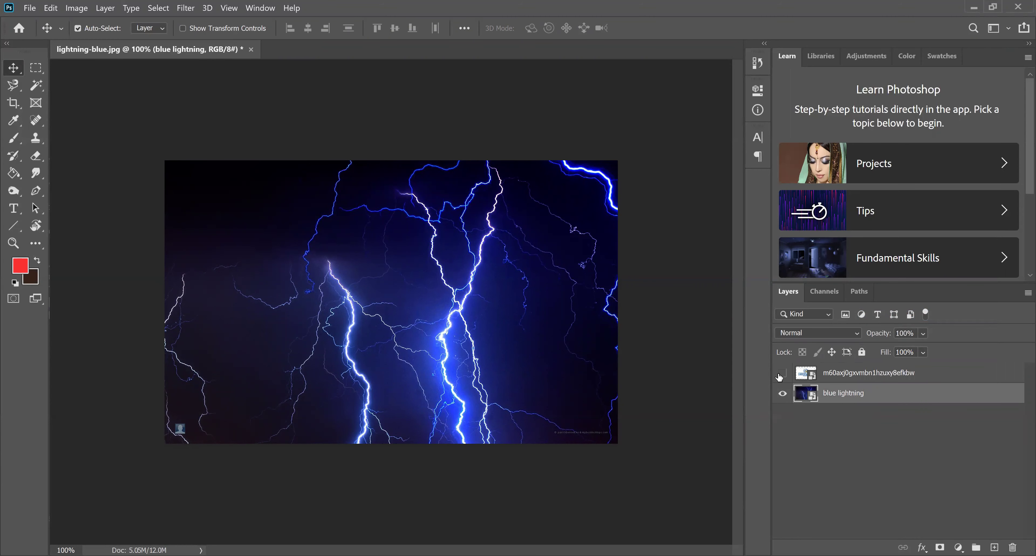
left_click(783, 373)
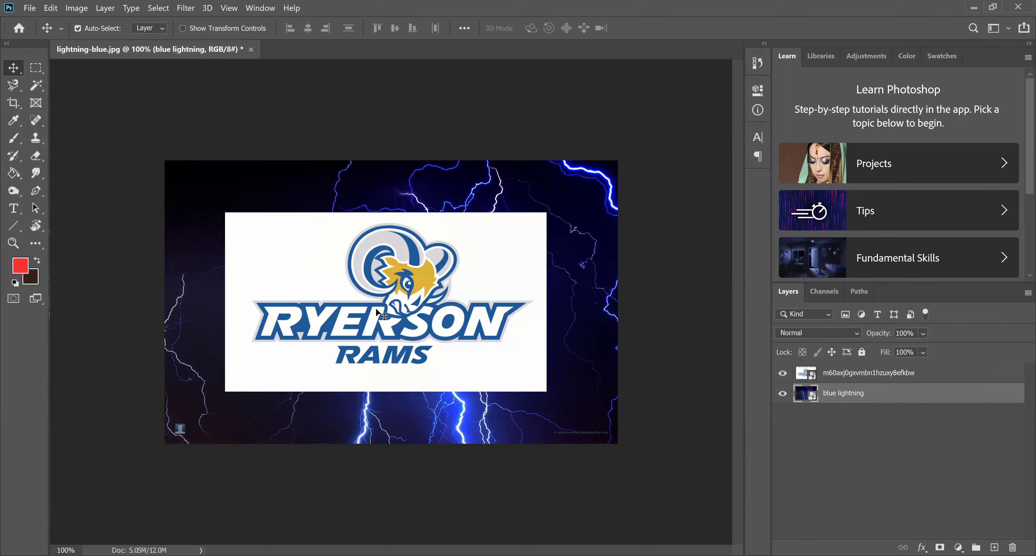
Centre the Rams logo on the canvas and switch to the Magnetic Lasso Tool
left_click_drag(362, 312, 381, 309)
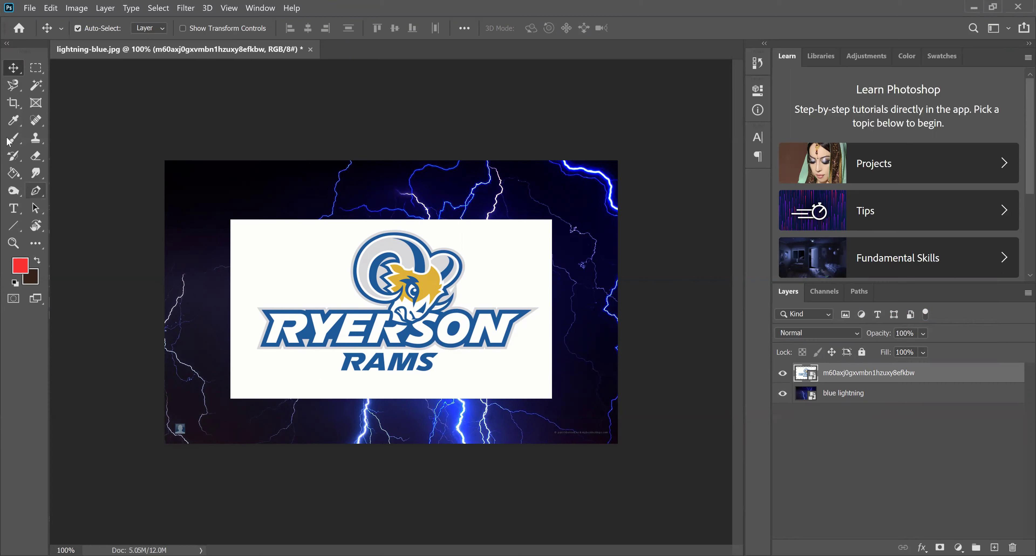
left_click(14, 85)
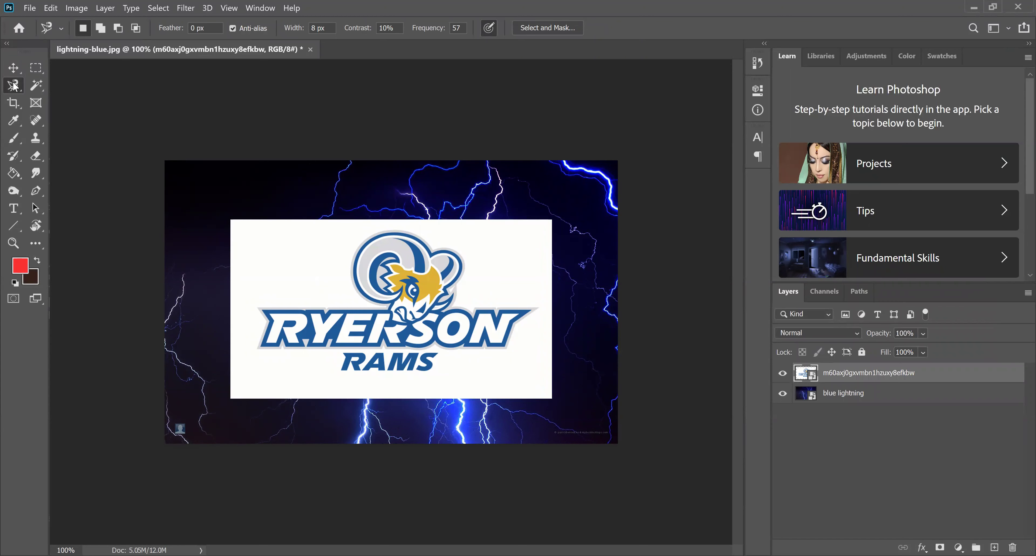
right_click(14, 86)
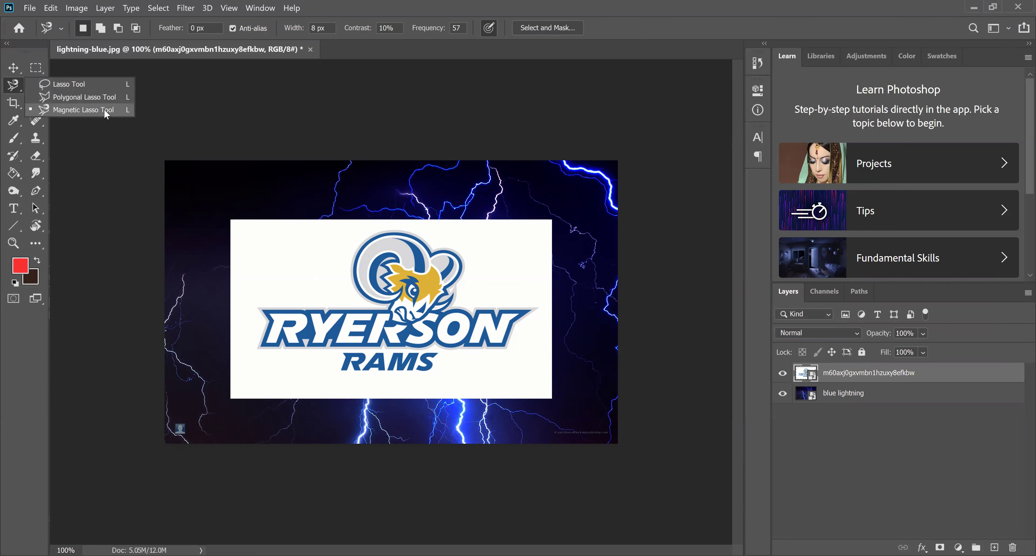
left_click(111, 110)
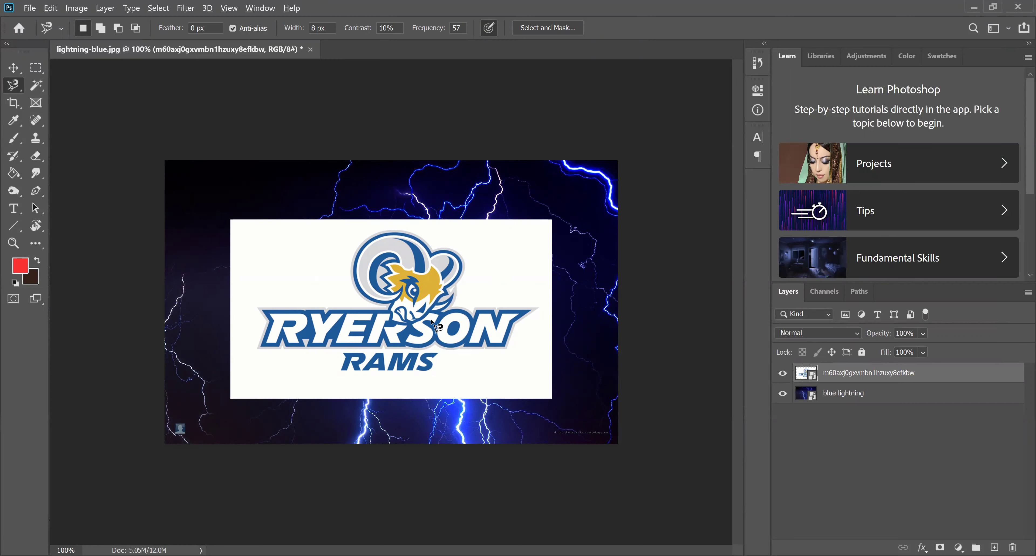
Zoom the view to about 180% around the ram head and logo
scroll(431, 321, "up", 8)
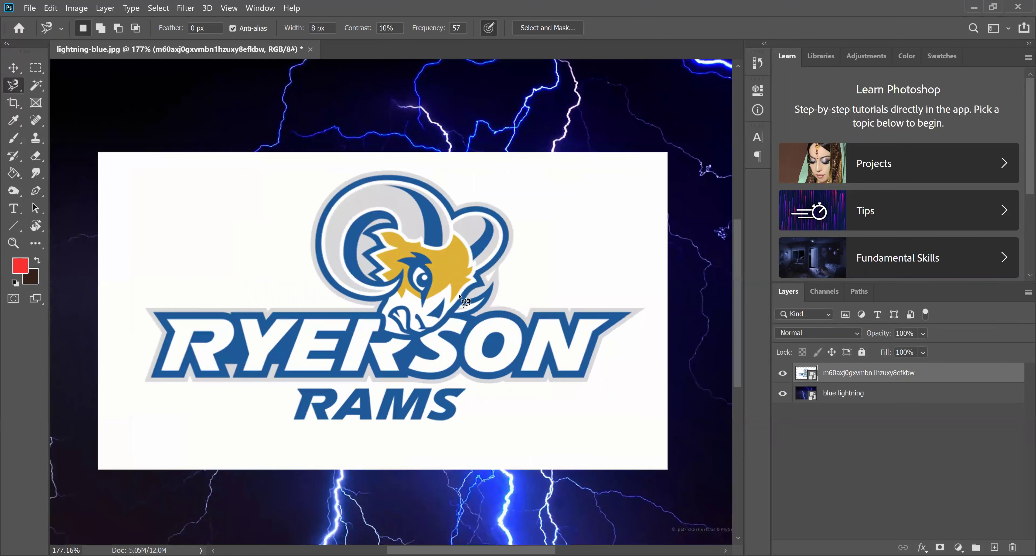
scroll(460, 295, "up", 6)
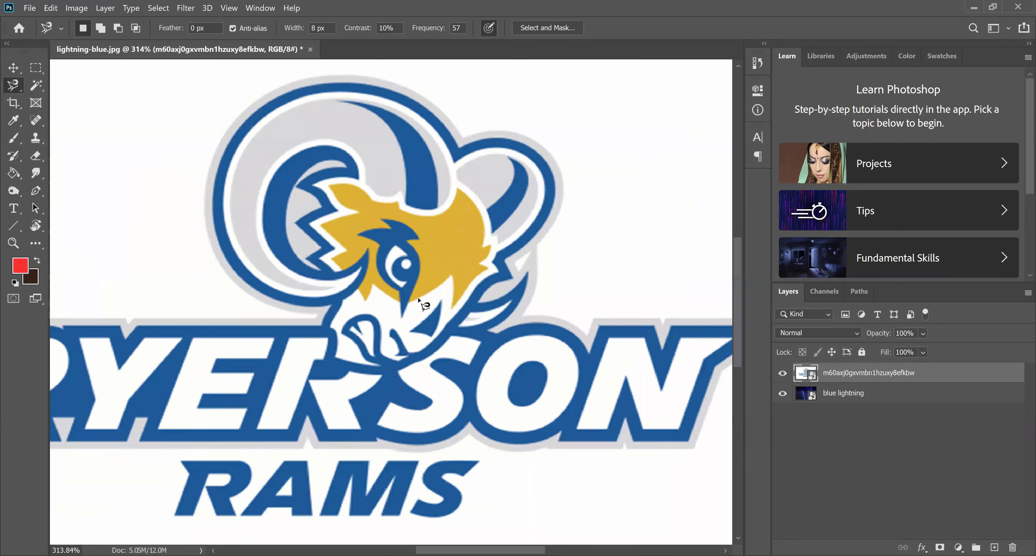
scroll(346, 364, "up", 2)
scroll(340, 362, "left", 2)
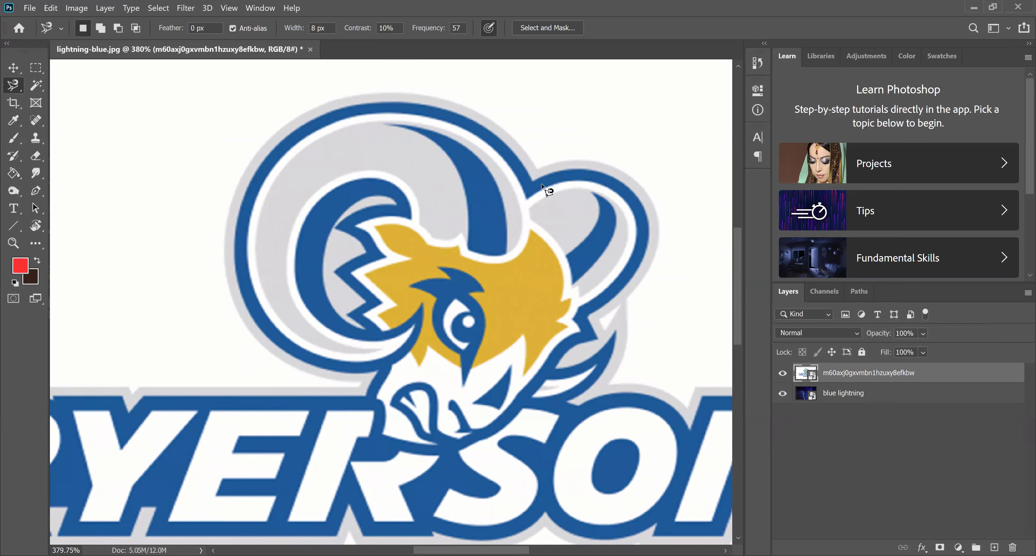
left_click(13, 244)
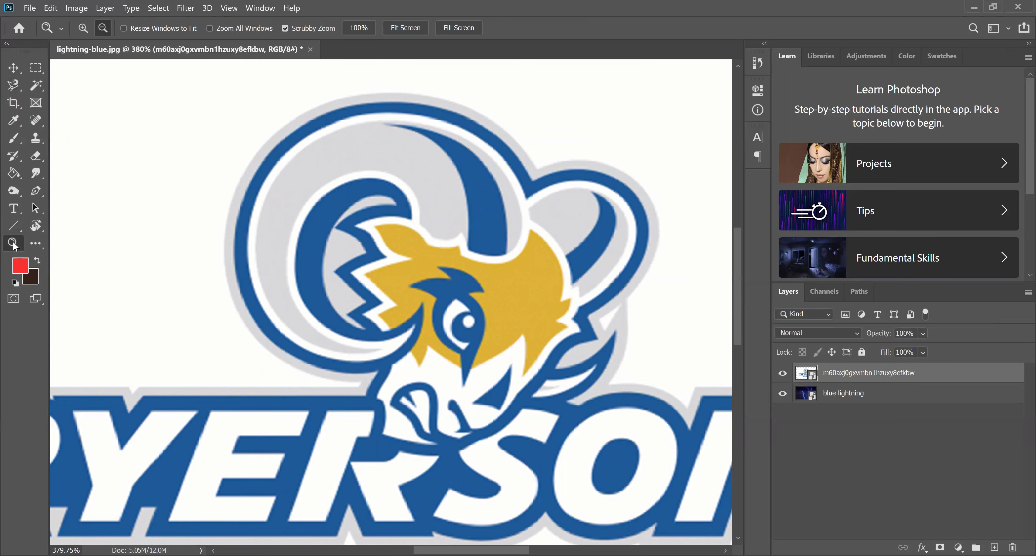
mouse_move(359, 209)
left_mouse_down()
mouse_move(352, 113)
mouse_move(359, 203)
left_mouse_up()
left_click_drag(382, 398, 302, 362)
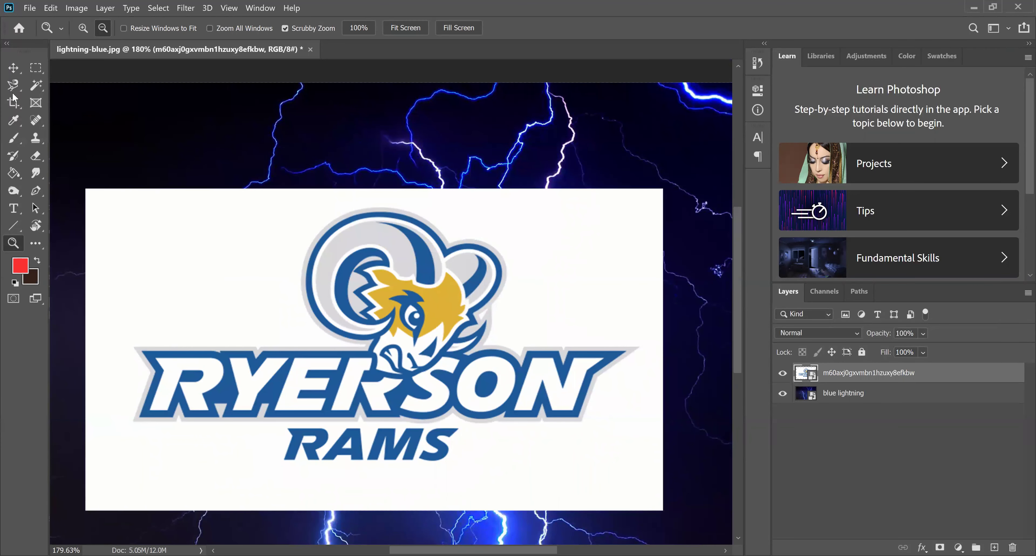
left_click(14, 85)
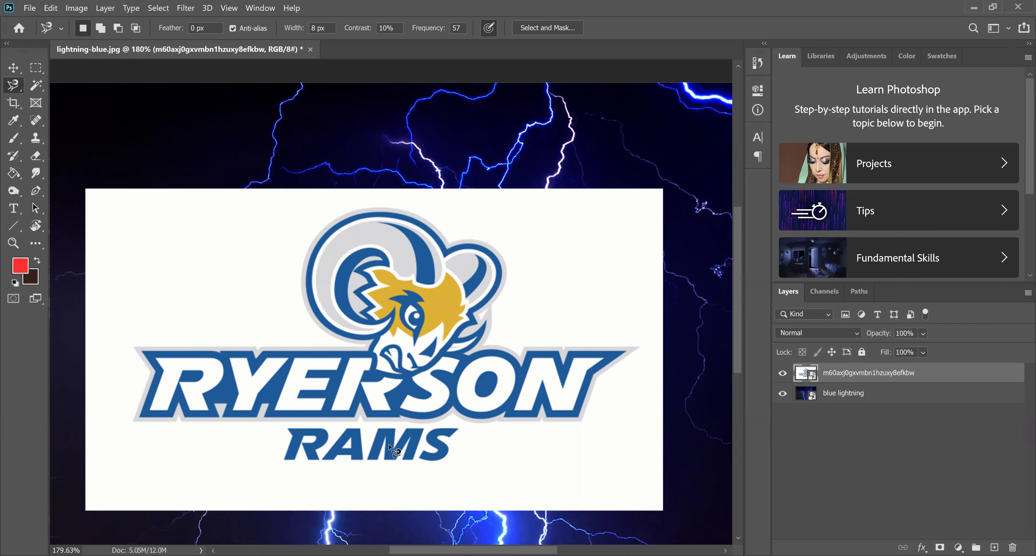
Zoom to about 385% and scroll around the ram head to inspect its outline
scroll(433, 362, "up", 1)
scroll(433, 362, "up", 4)
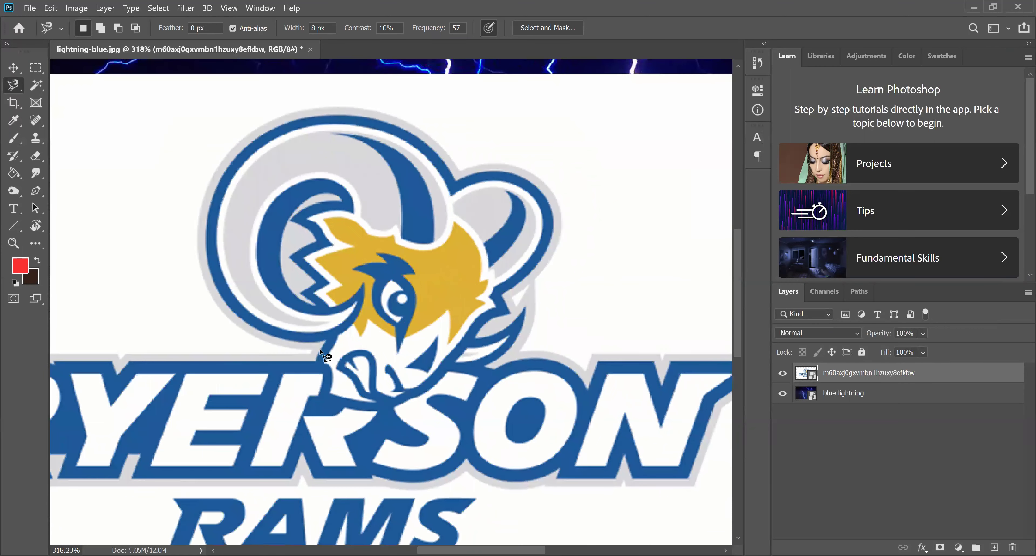
scroll(341, 438, "up", 2)
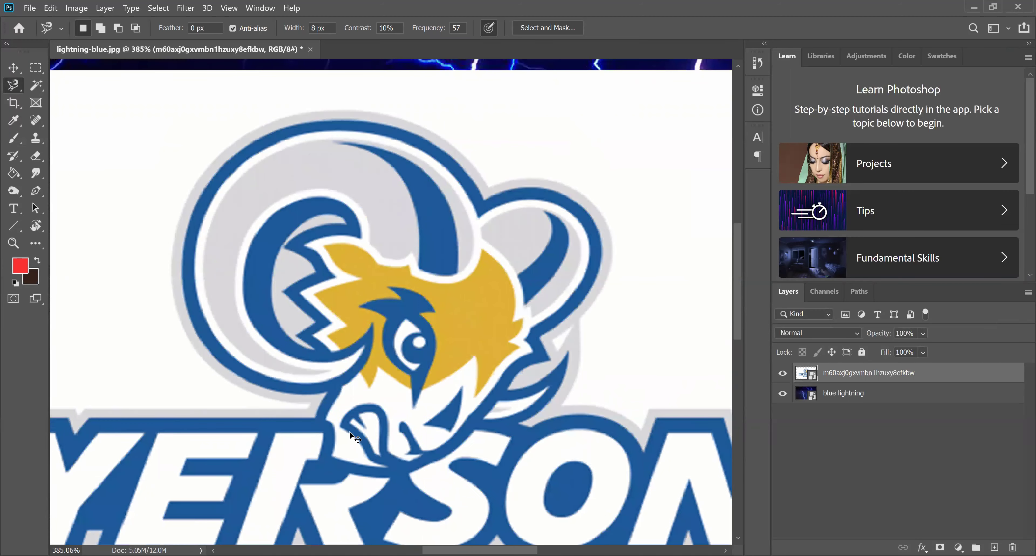
scroll(349, 436, "left", 1)
scroll(350, 435, "right", 1)
scroll(392, 364, "up", 1)
scroll(390, 364, "down", 2)
scroll(390, 364, "up", 3)
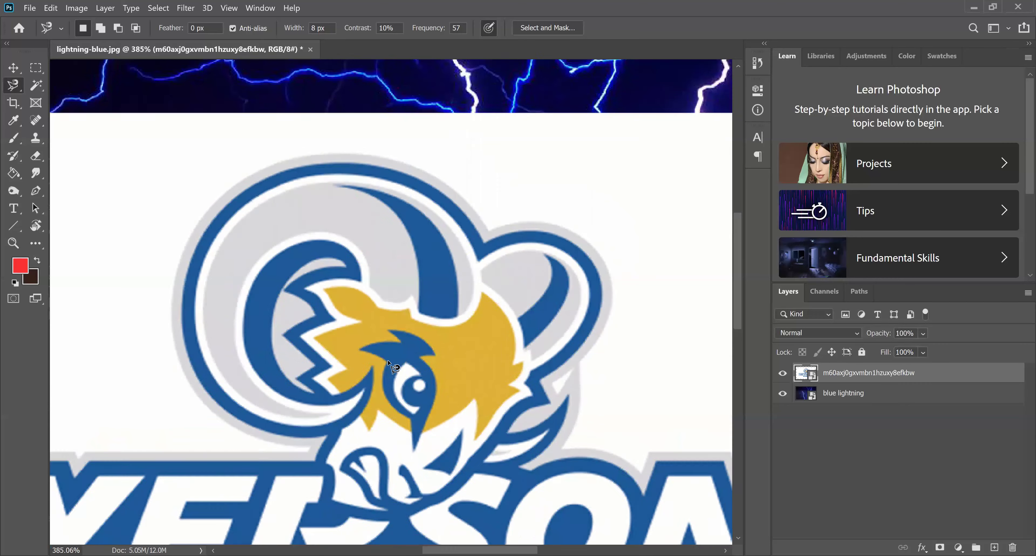
scroll(389, 364, "down", 4)
scroll(389, 364, "up", 3)
scroll(389, 364, "down", 3)
scroll(389, 362, "up", 1)
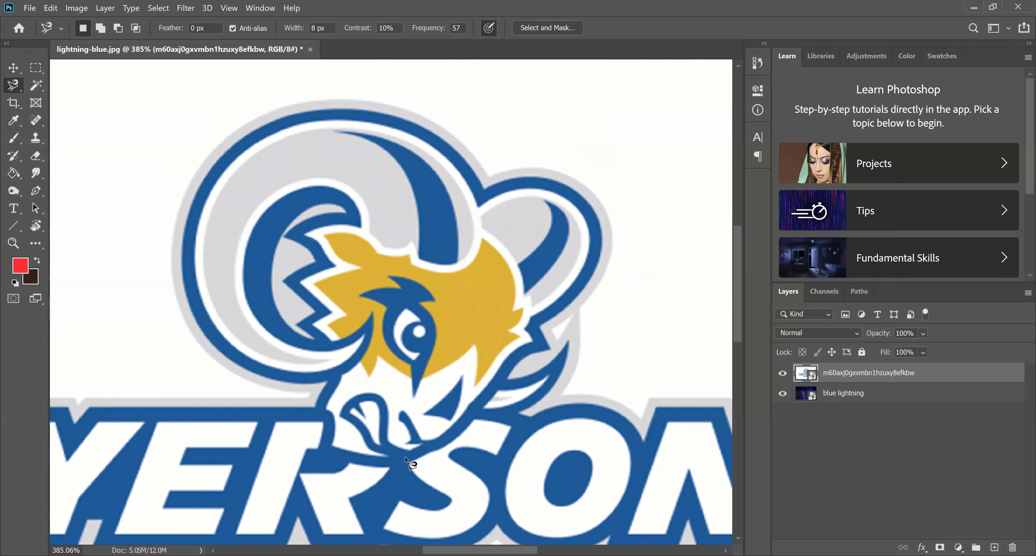
scroll(444, 399, "left", 3)
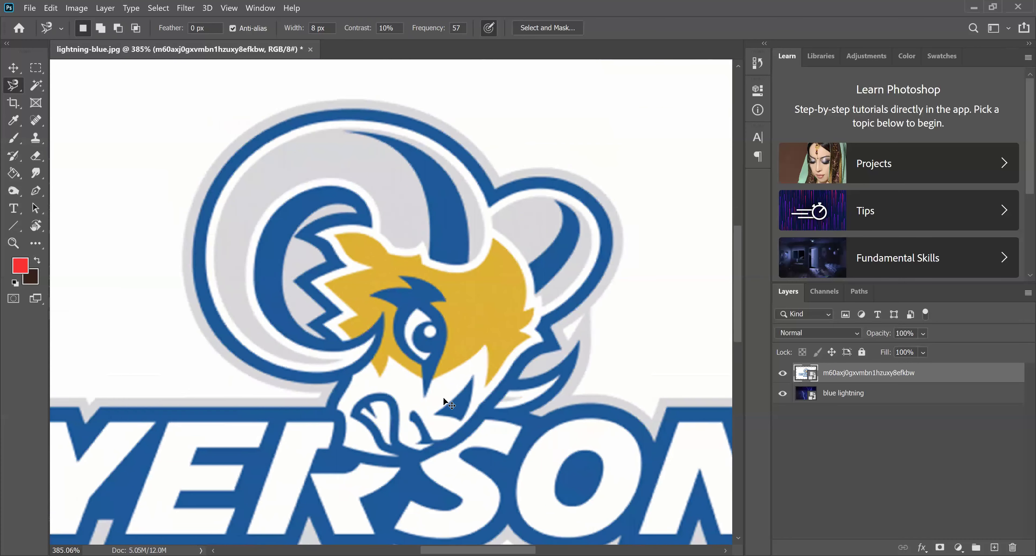
scroll(443, 398, "right", 3)
scroll(443, 400, "right", 2)
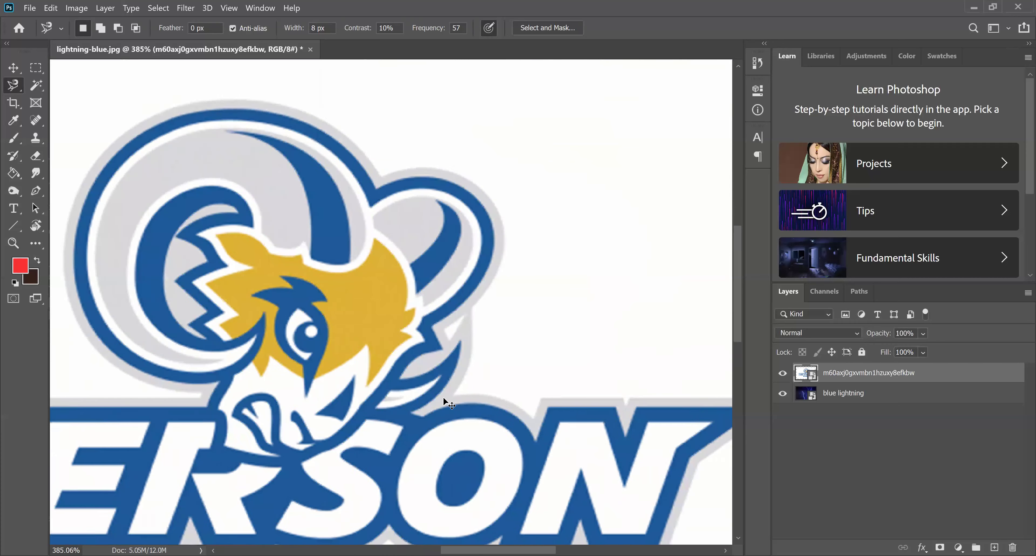
scroll(443, 400, "left", 4)
scroll(444, 401, "right", 4)
scroll(444, 398, "left", 3)
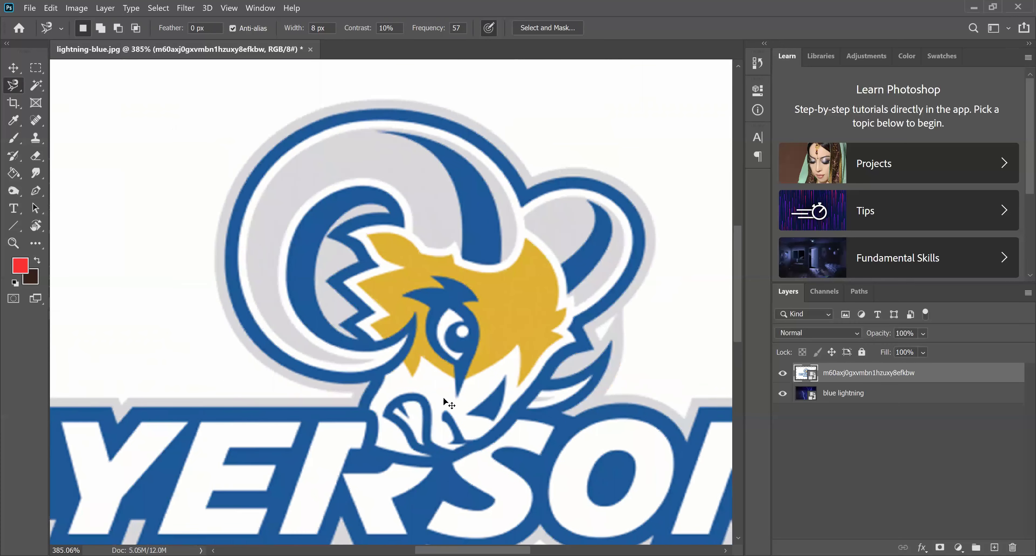
scroll(444, 398, "right", 3)
scroll(444, 398, "left", 2)
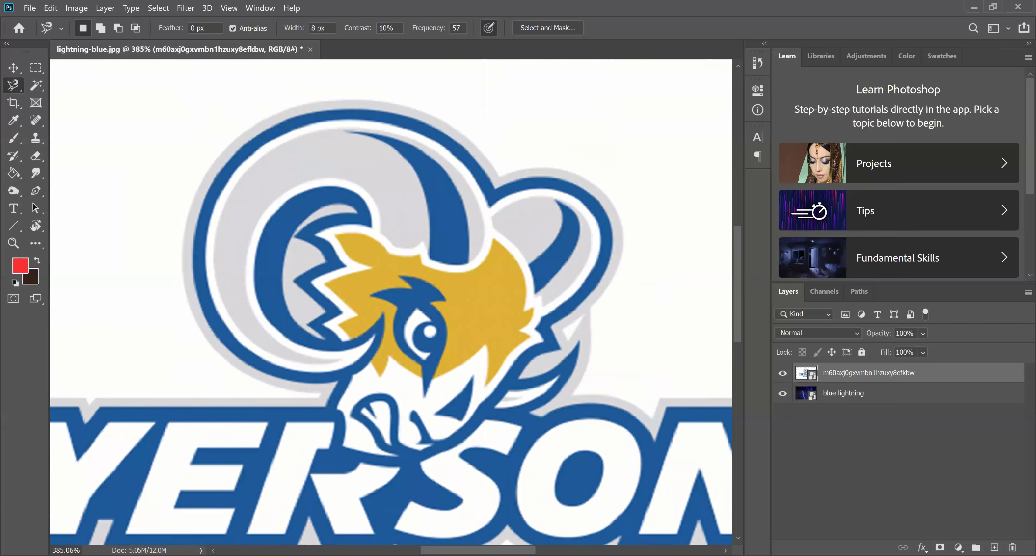
mouse_move(735, 307)
left_mouse_down()
mouse_move(738, 295)
mouse_move(741, 330)
mouse_move(733, 298)
left_mouse_up()
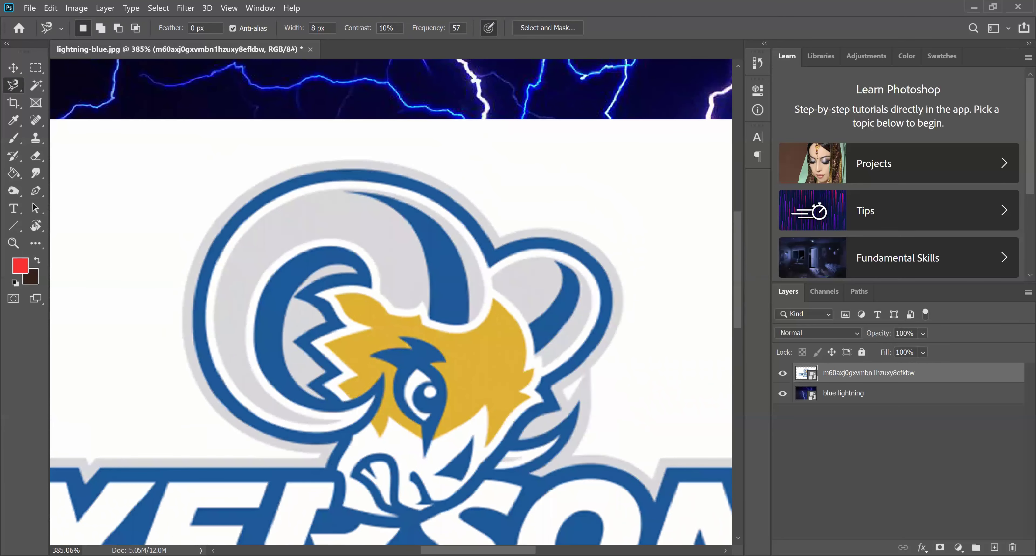
scroll(391, 302, "right", 3)
scroll(391, 302, "left", 5)
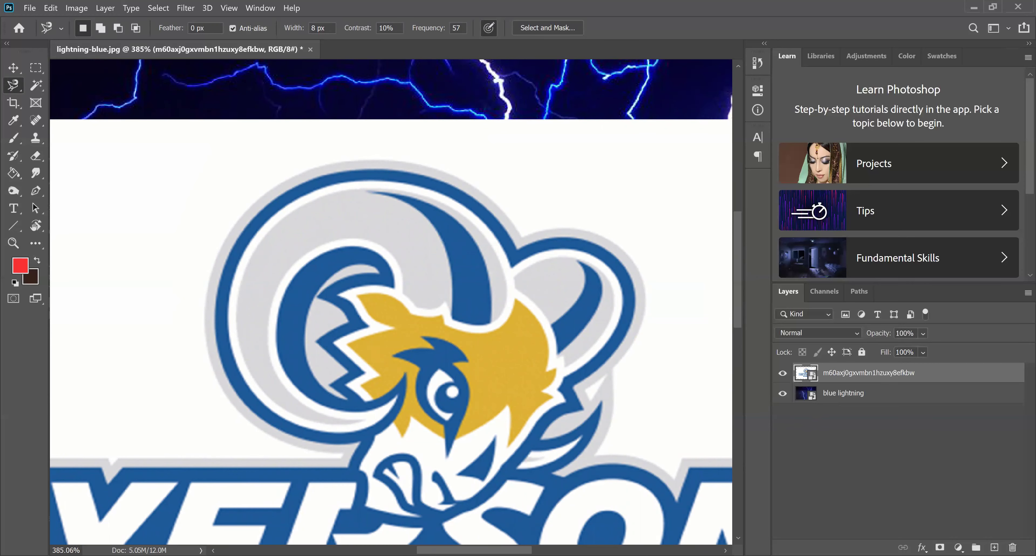
scroll(301, 313, "right", 3)
scroll(301, 313, "down", 1)
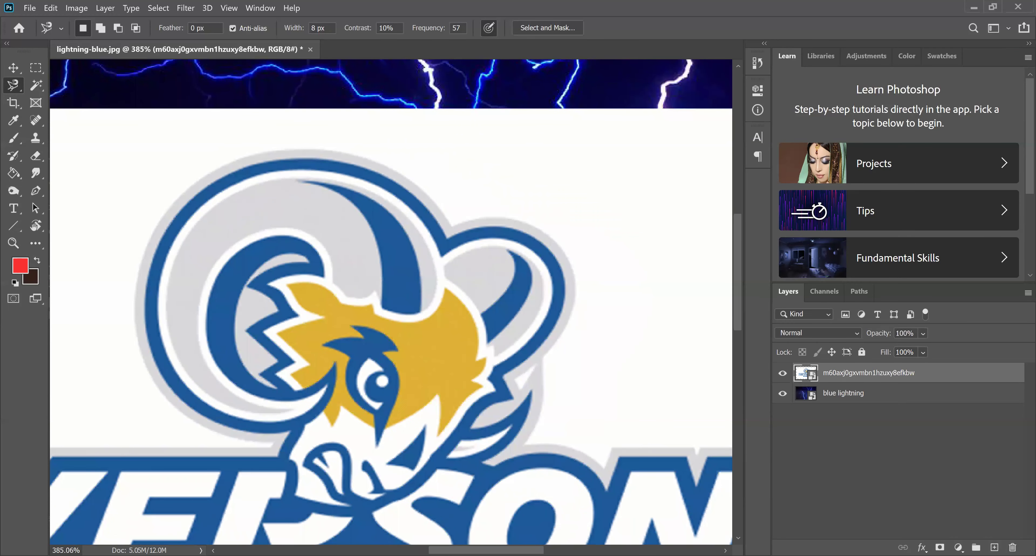
scroll(360, 445, "left", 3)
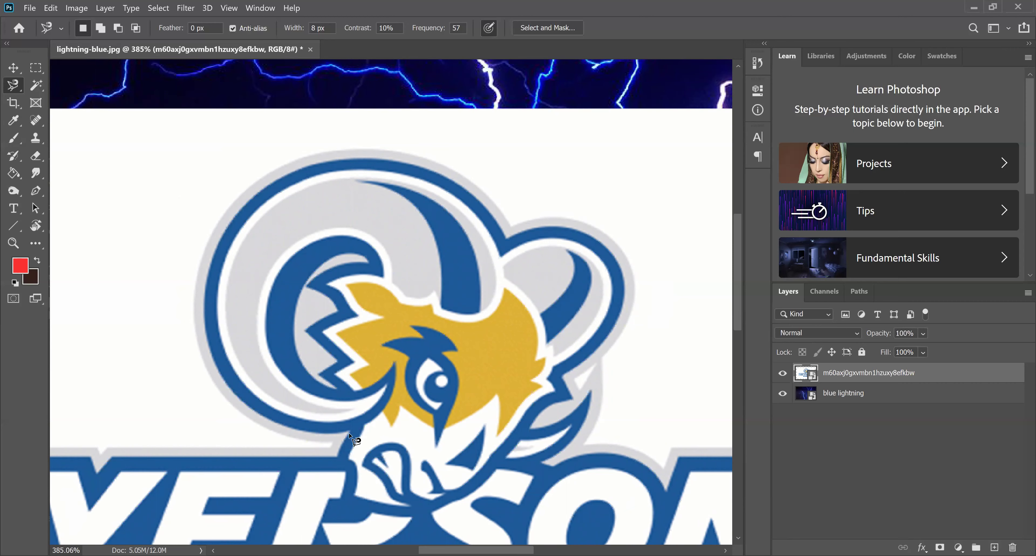
Trace a magnetic lasso outline around the ram head's horns and face
left_click(332, 444)
key("shift")
key("shift")
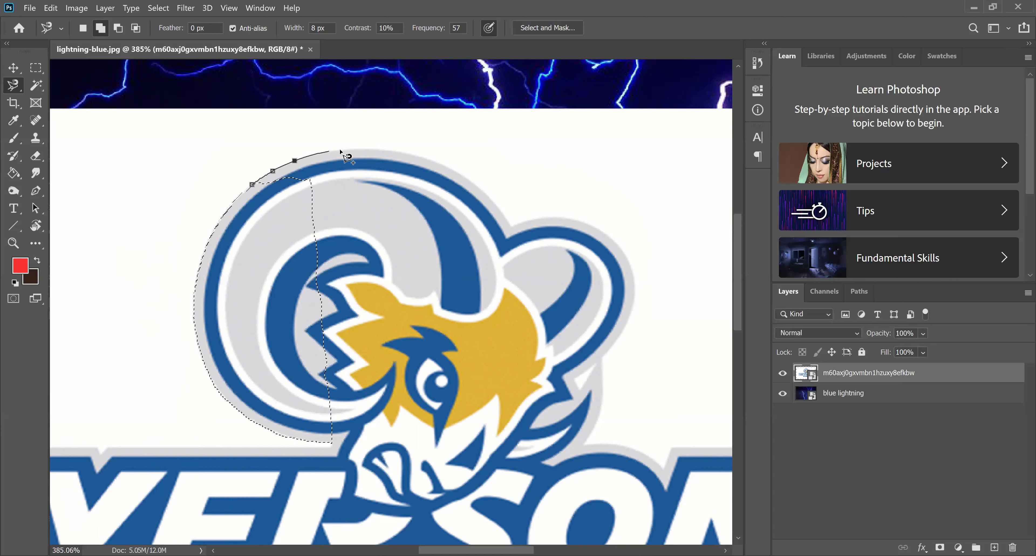
mouse_move(342, 151)
left_mouse_down()
mouse_move(434, 159)
mouse_move(513, 229)
left_mouse_up()
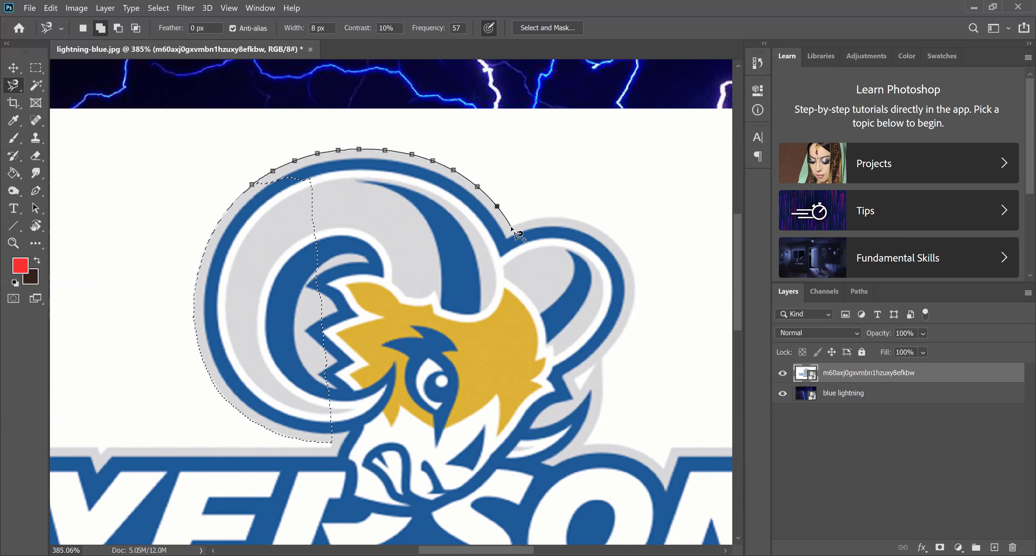
key("space")
mouse_move(580, 258)
left_mouse_down()
mouse_move(401, 273)
mouse_move(283, 232)
mouse_move(410, 153)
mouse_move(558, 204)
mouse_move(636, 278)
mouse_move(440, 204)
mouse_move(576, 197)
mouse_move(556, 231)
mouse_move(461, 215)
left_mouse_up()
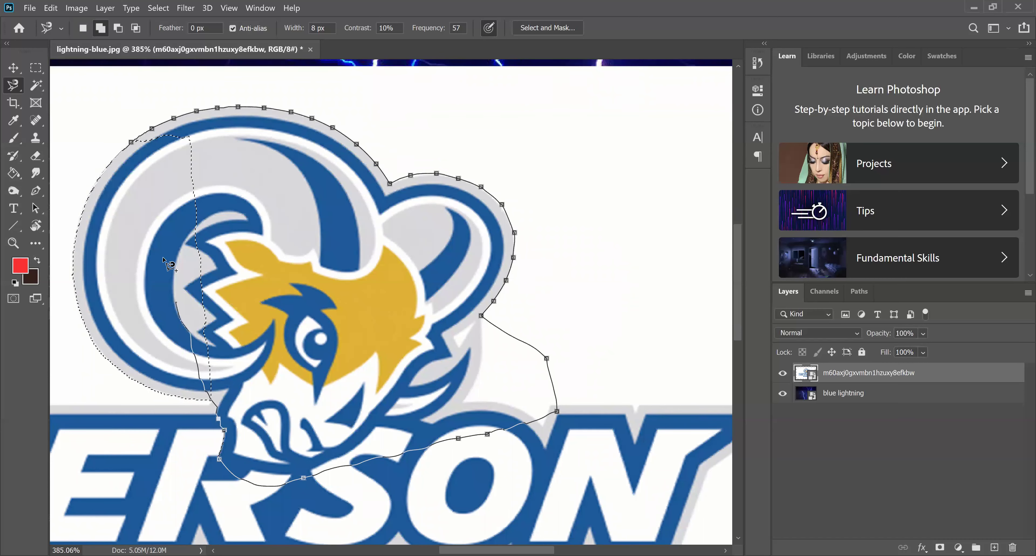
left_click(132, 144)
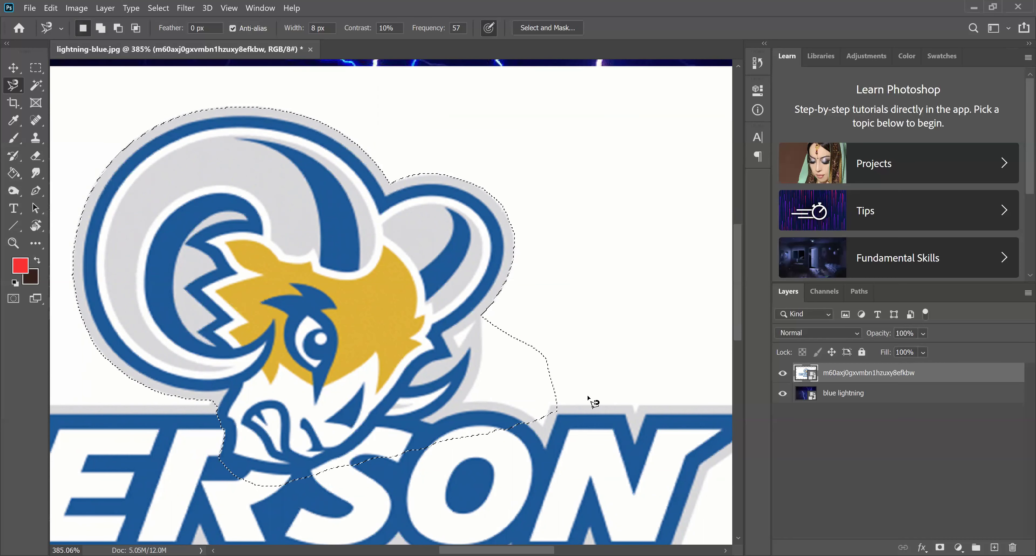
scroll(569, 376, "down", 2)
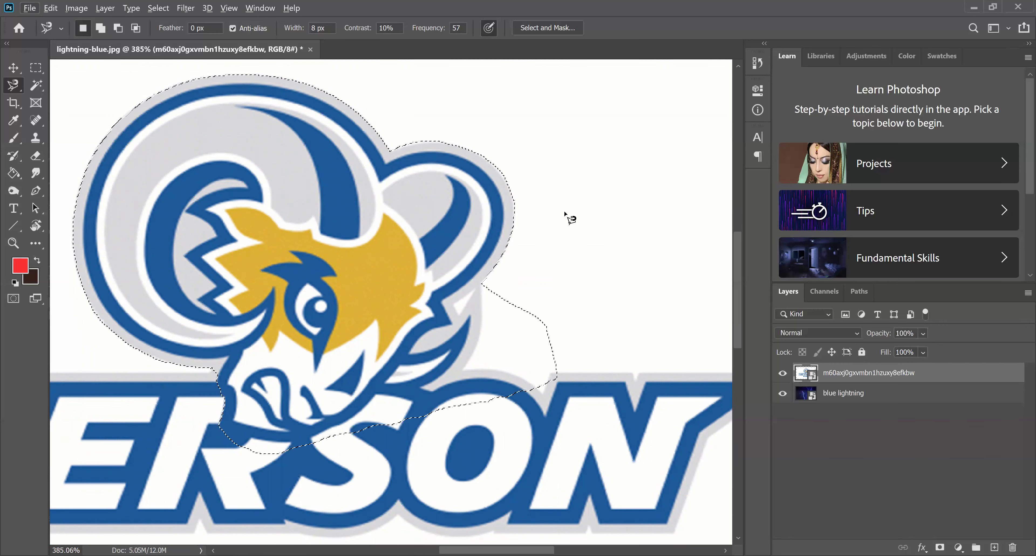
key("alt")
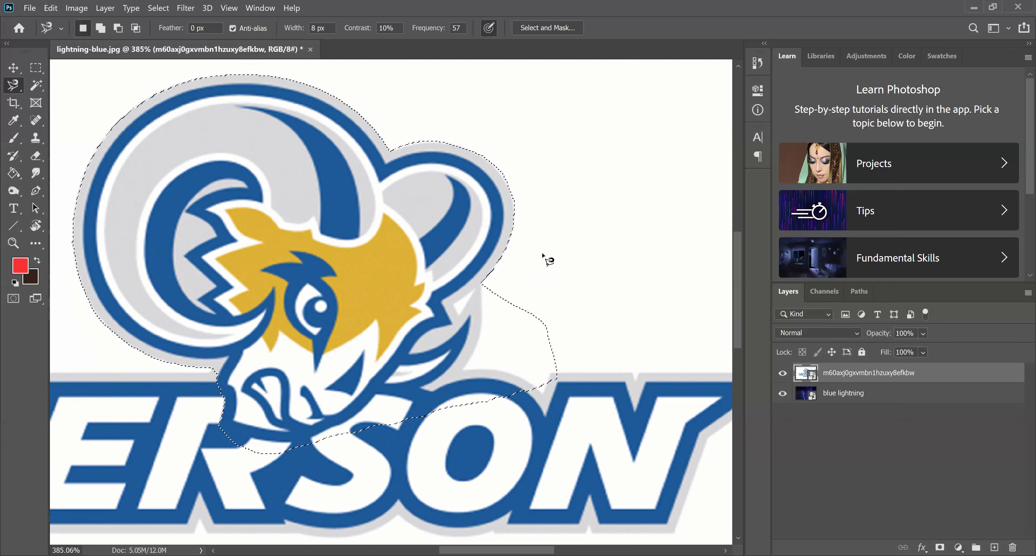
Subtract the extra area below the ram head from the selection
key("alt")
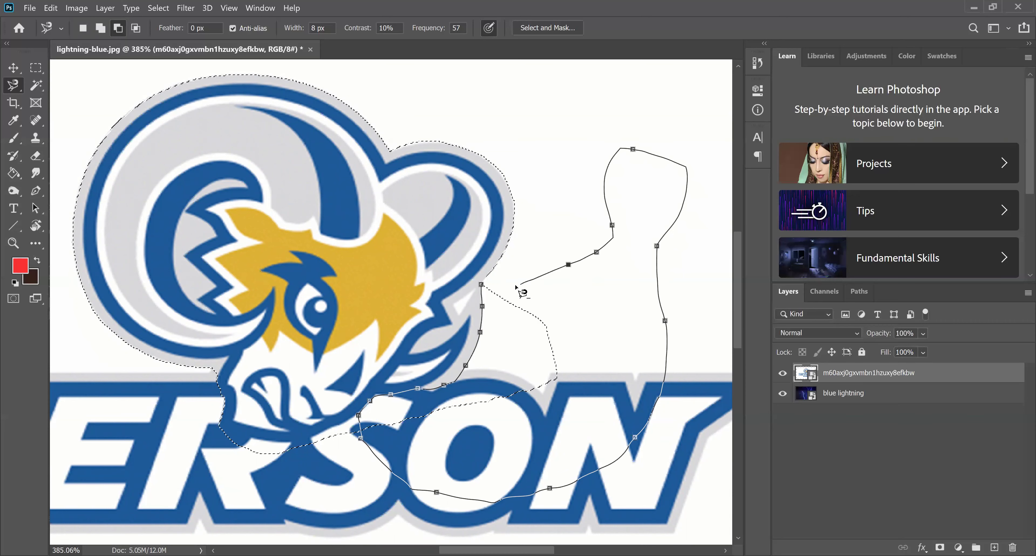
left_click(482, 284, "alt")
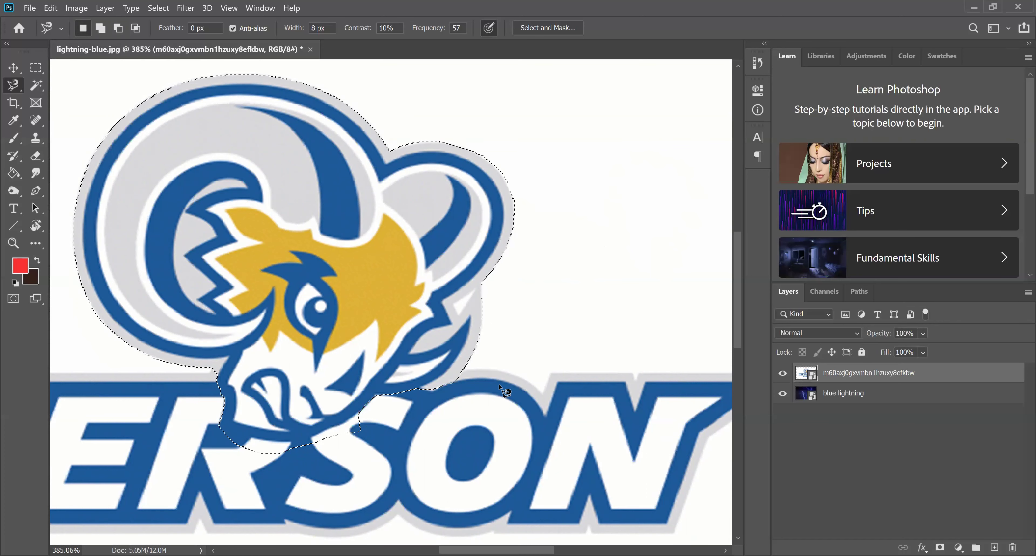
scroll(454, 428, "left", 3)
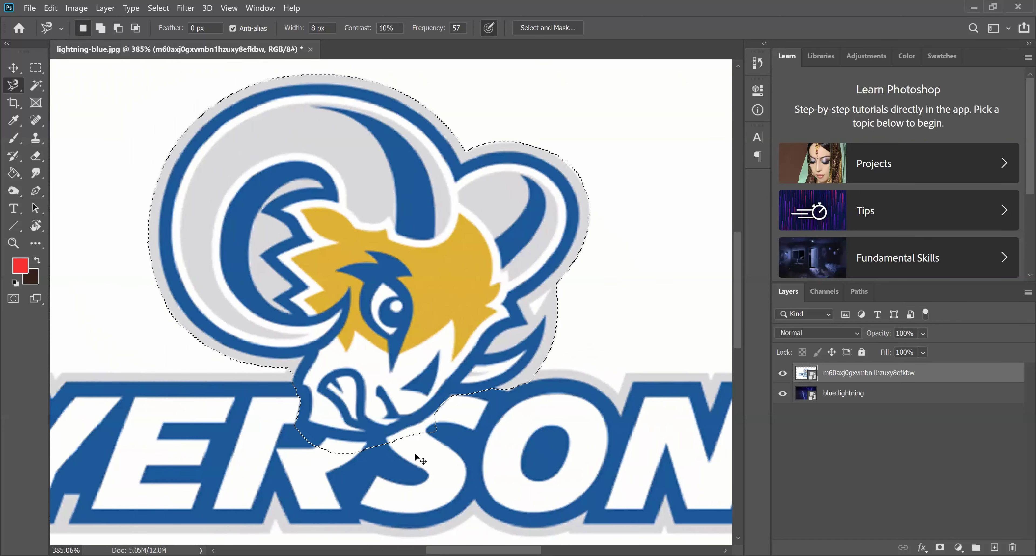
scroll(418, 459, "up", 5)
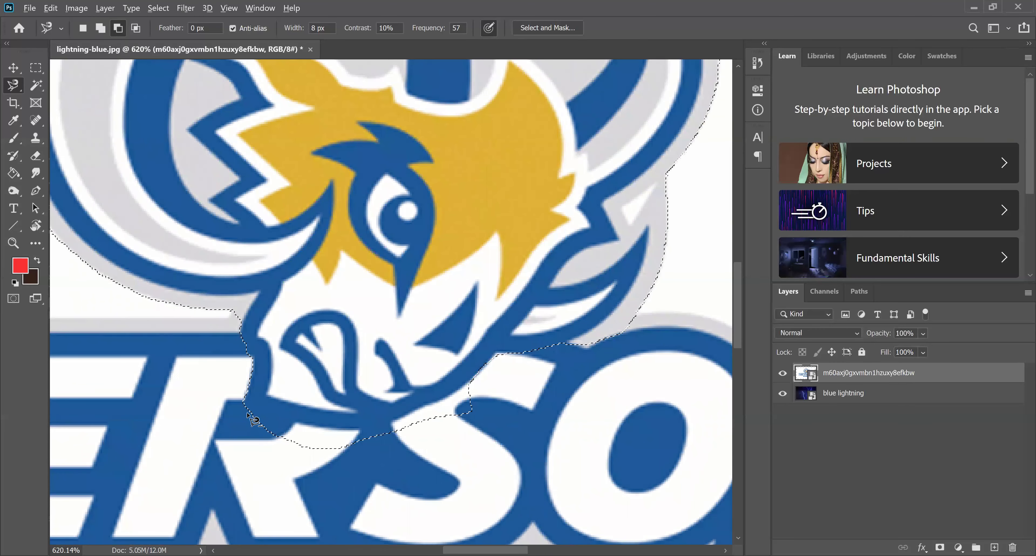
Trim the selection's bottom edge along the blue edge above the lettering
left_click(243, 403)
mouse_move(336, 427)
left_mouse_down()
mouse_move(385, 428)
mouse_move(488, 383)
mouse_move(488, 431)
mouse_move(382, 462)
mouse_move(274, 478)
mouse_move(236, 471)
mouse_move(206, 419)
mouse_move(243, 404)
left_mouse_up()
left_click(244, 404)
scroll(208, 416, "down", 5)
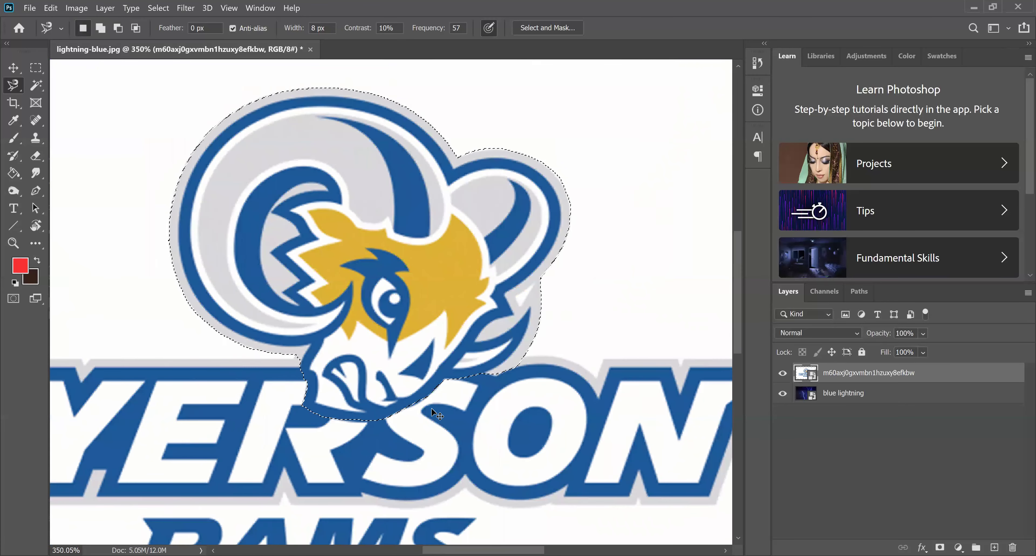
scroll(436, 414, "down", 6)
scroll(519, 356, "up", 5)
scroll(519, 356, "down", 5)
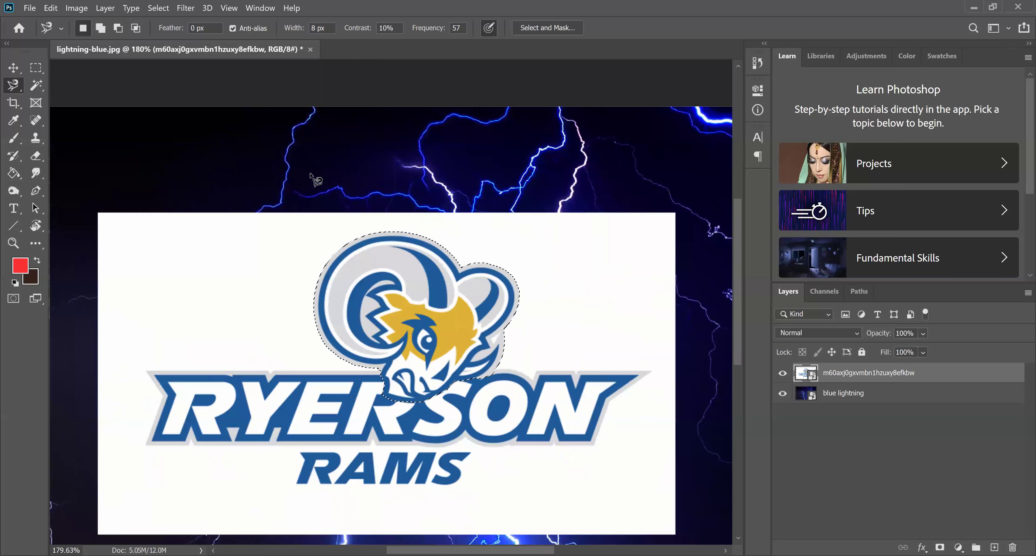
Select the Move Tool and zoom in and out on the selected ram head
left_click(13, 69)
scroll(527, 318, "up", 3)
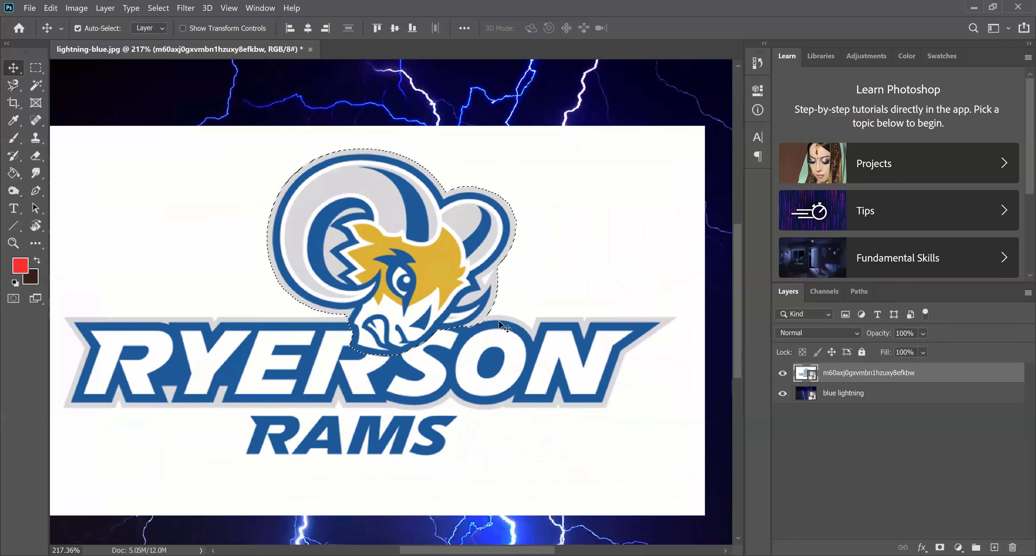
scroll(410, 346, "up", 2)
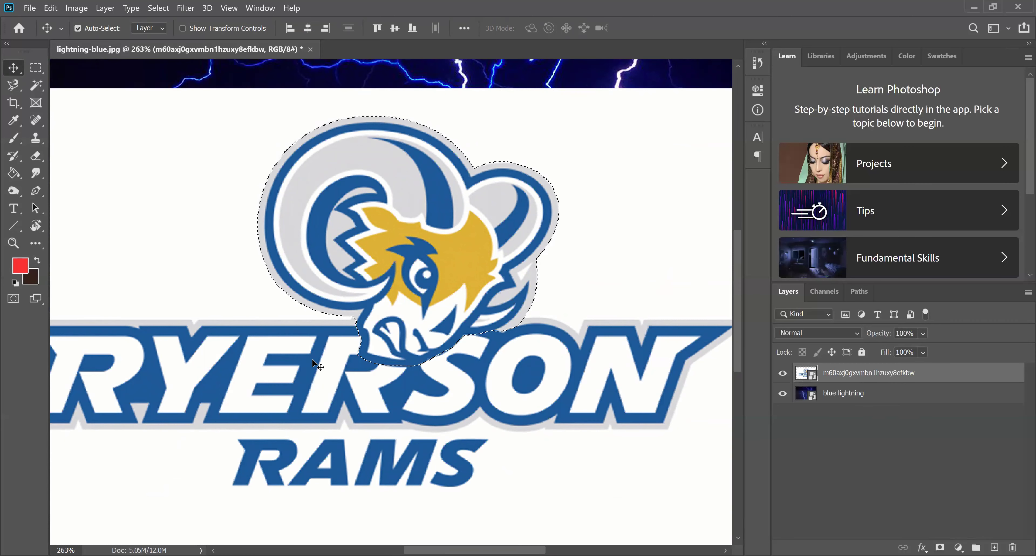
scroll(313, 360, "down", 3)
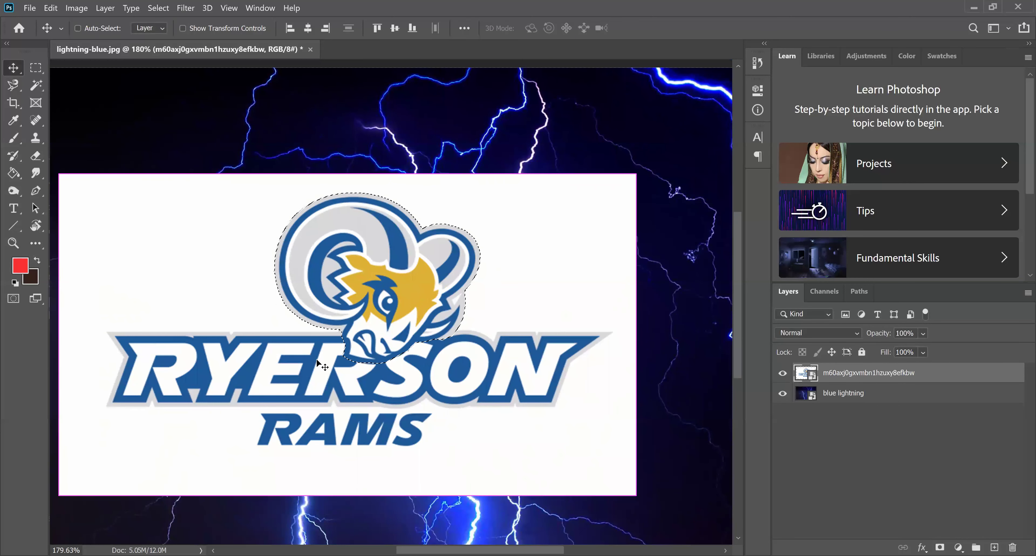
scroll(305, 383, "left", 2)
scroll(302, 383, "up", 5)
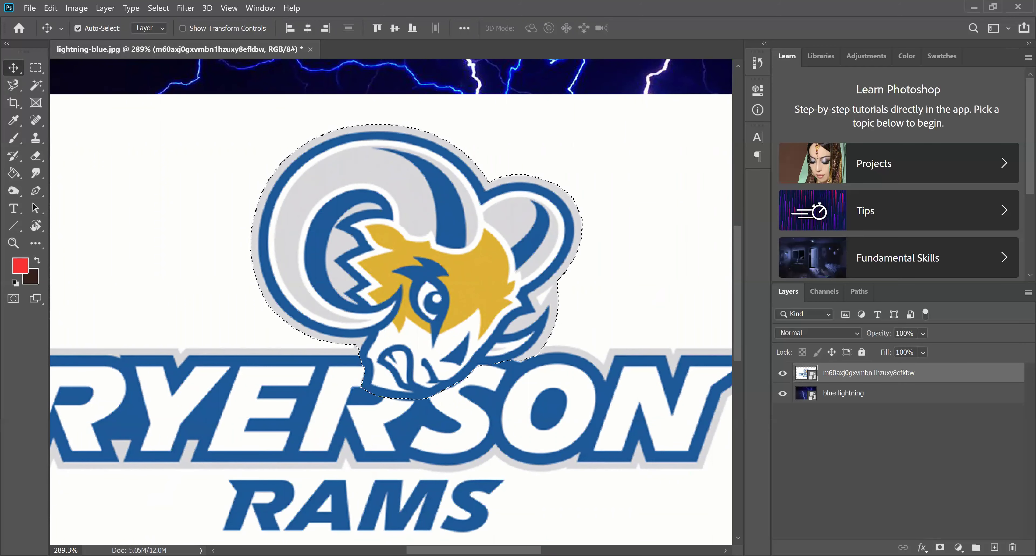
Mask the logo layer to show only the ram head, then shift it lower and slightly right
left_click(940, 547)
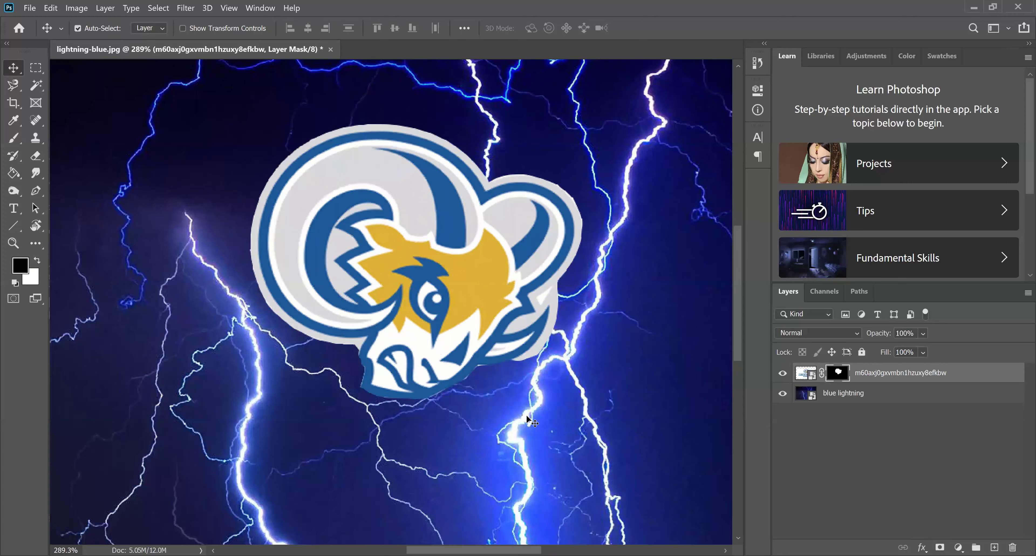
scroll(523, 414, "down", 8)
scroll(473, 308, "up", 3)
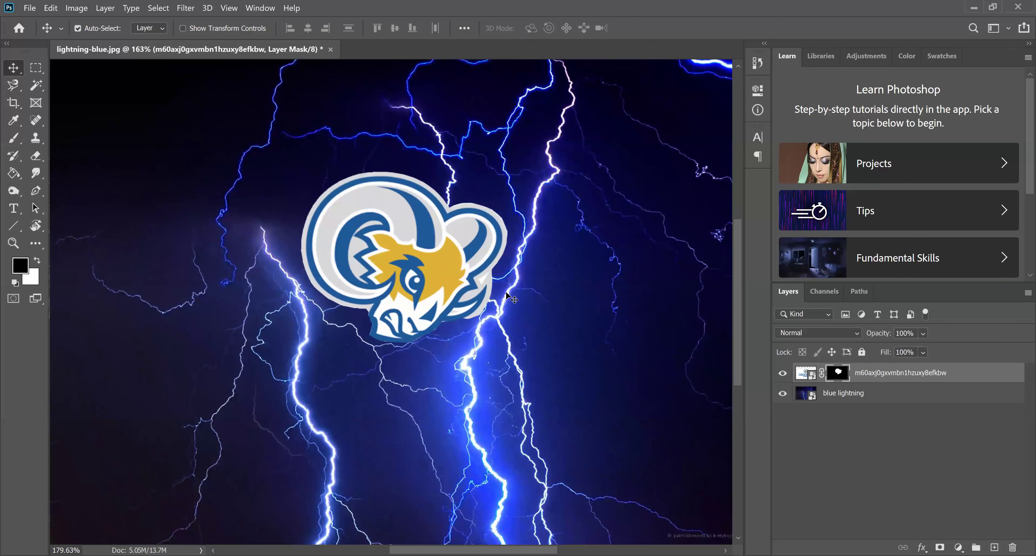
scroll(306, 346, "down", 2)
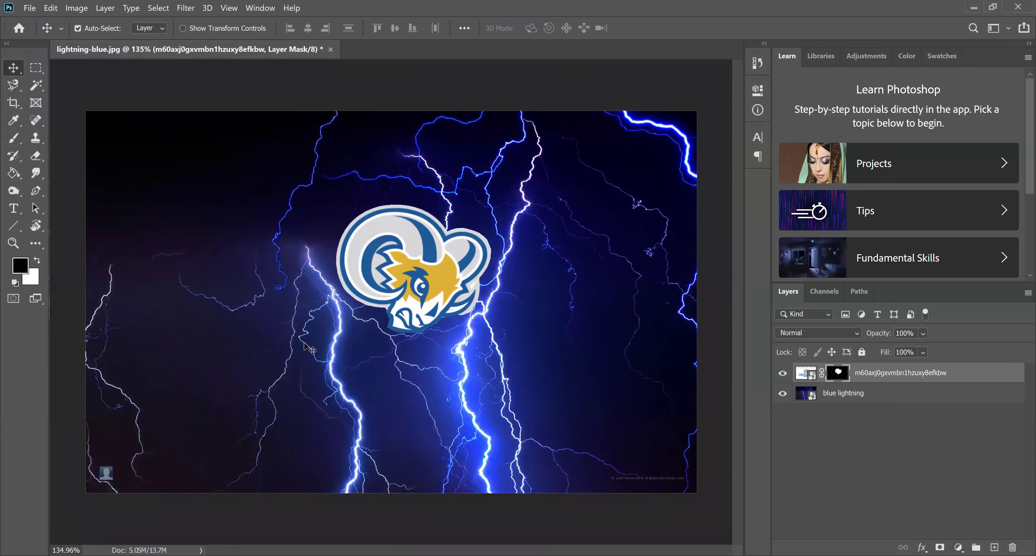
left_click_drag(418, 278, 406, 309)
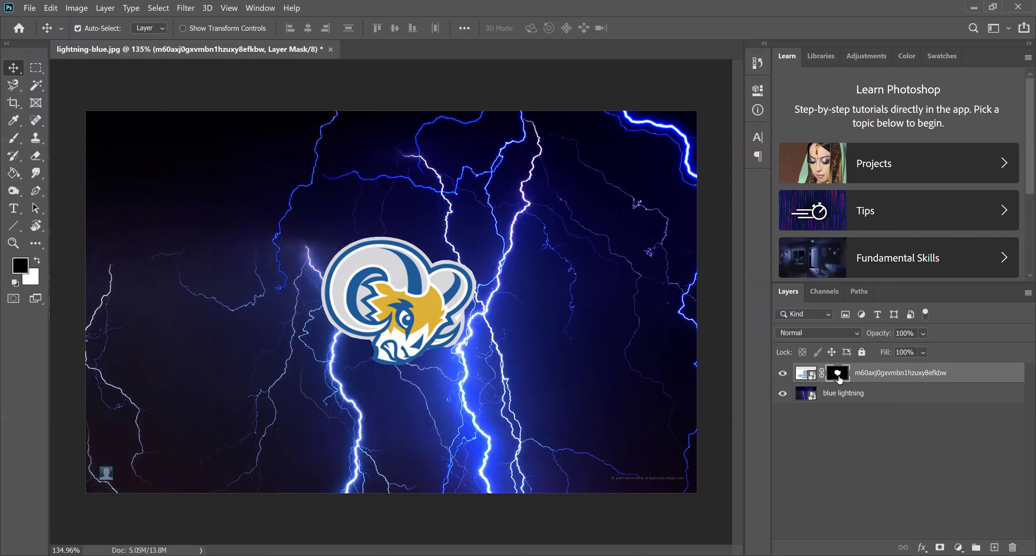
mouse_move(407, 306)
left_mouse_down()
mouse_move(396, 294)
mouse_move(414, 319)
mouse_move(422, 307)
left_mouse_up()
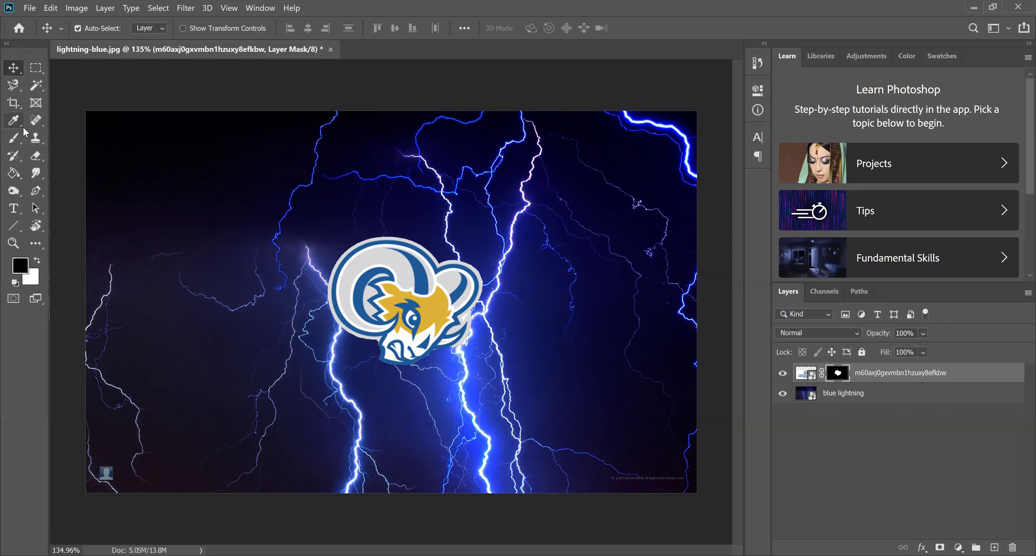
Paint black brush strokes on the mask to hide the right side of the ram logo
left_click(13, 140)
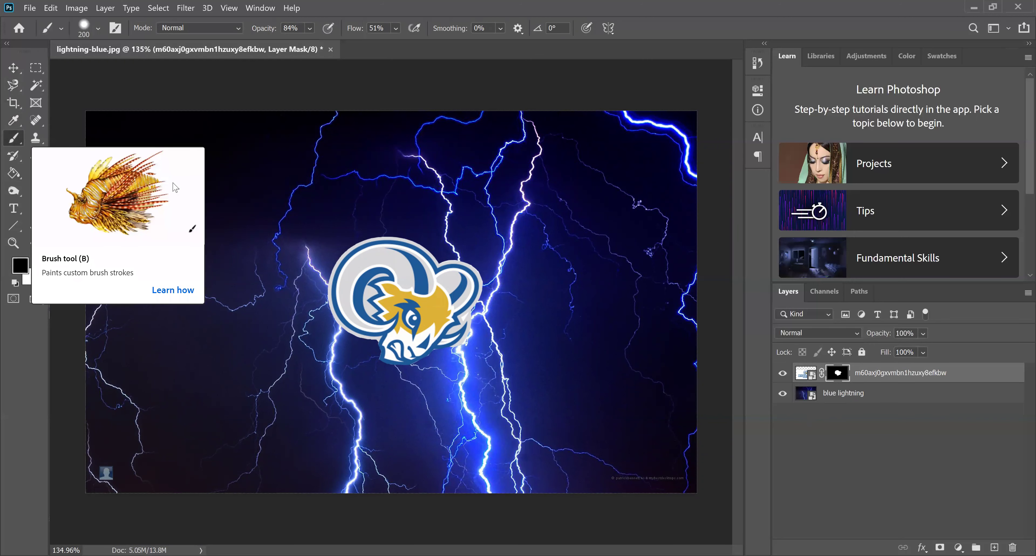
left_click(20, 266)
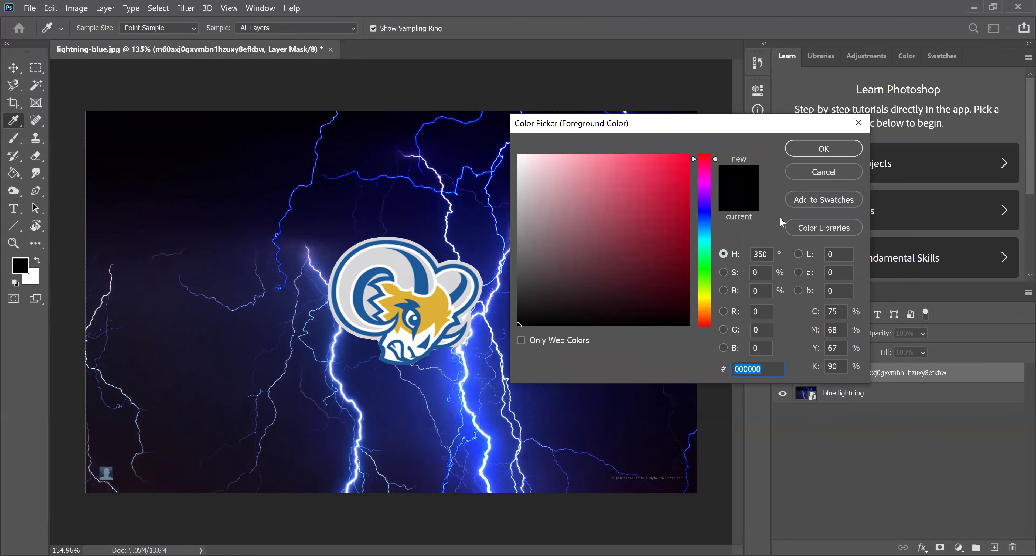
left_click(818, 149)
scroll(469, 354, "up", 2)
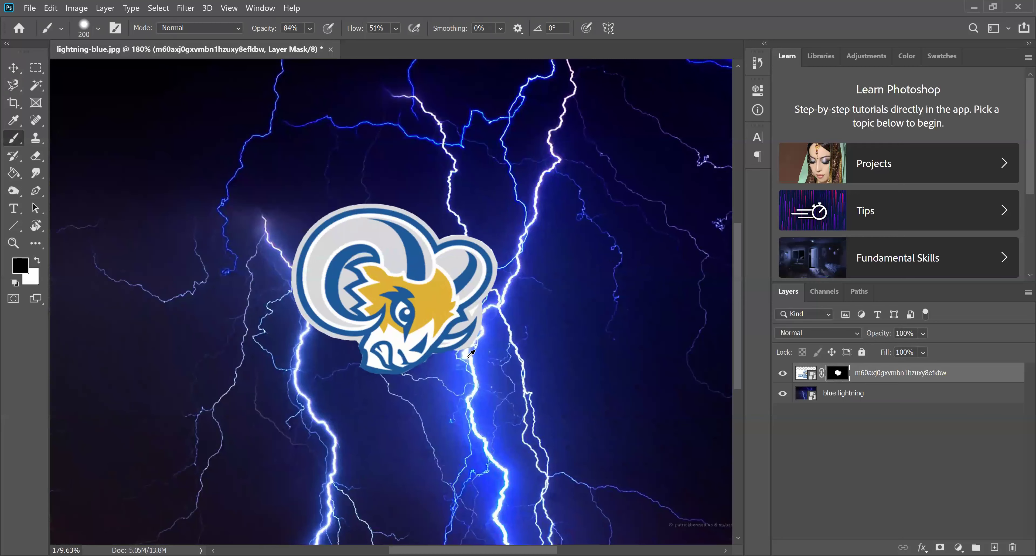
mouse_move(472, 371)
left_mouse_down()
mouse_move(493, 213)
mouse_move(521, 127)
left_mouse_up()
mouse_move(520, 192)
left_mouse_down()
mouse_move(480, 277)
mouse_move(475, 416)
left_mouse_up()
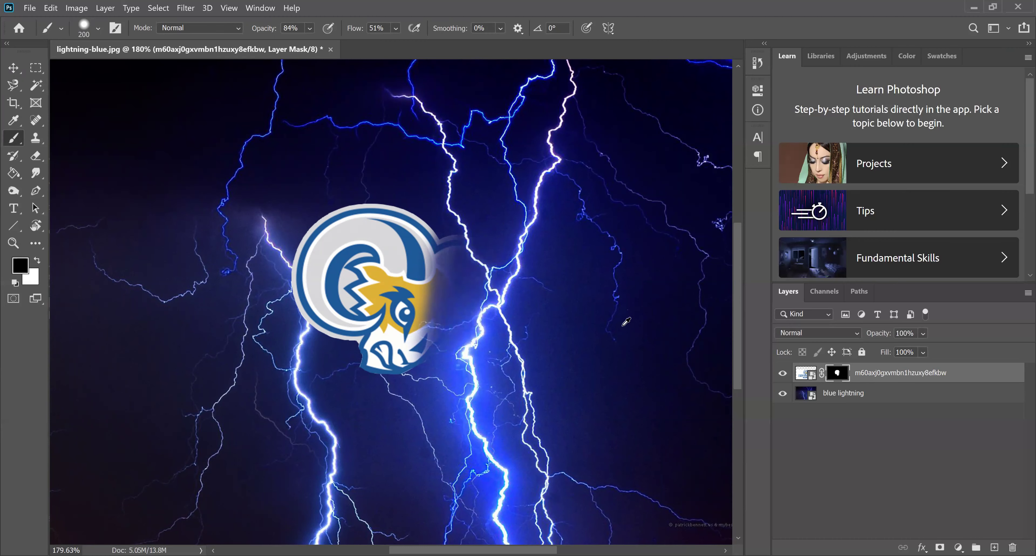
scroll(562, 422, "down", 2)
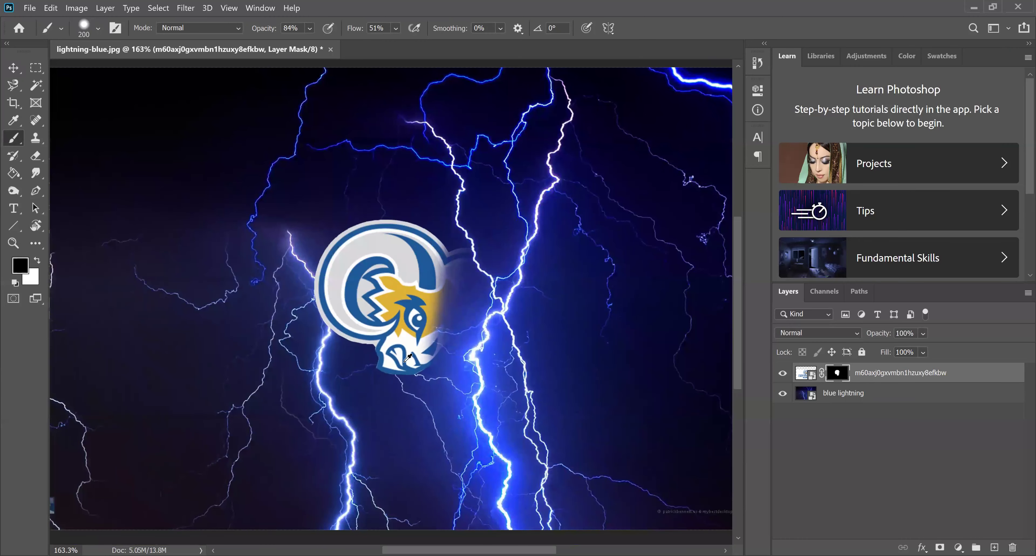
scroll(394, 330, "up", 1)
scroll(405, 407, "down", 1)
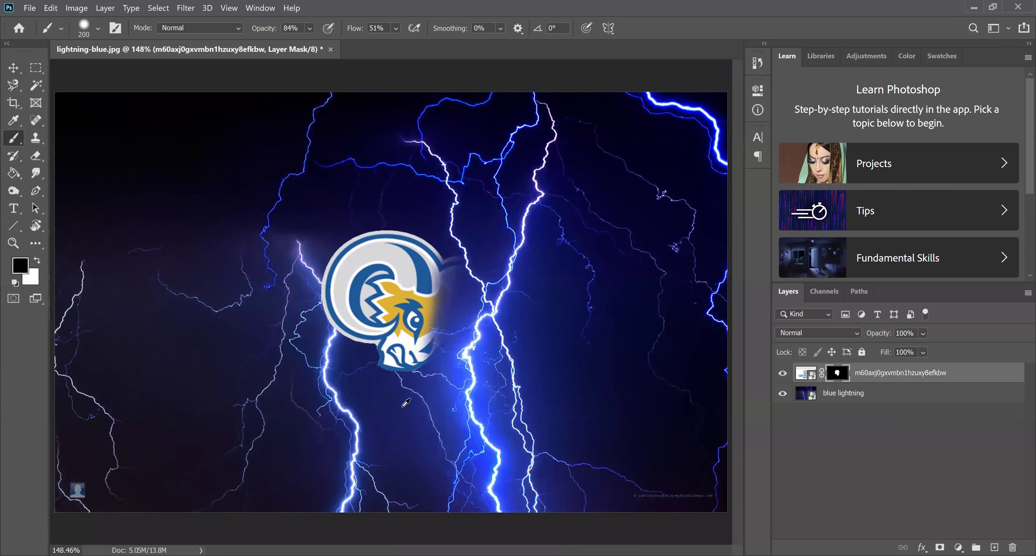
scroll(406, 403, "down", 1)
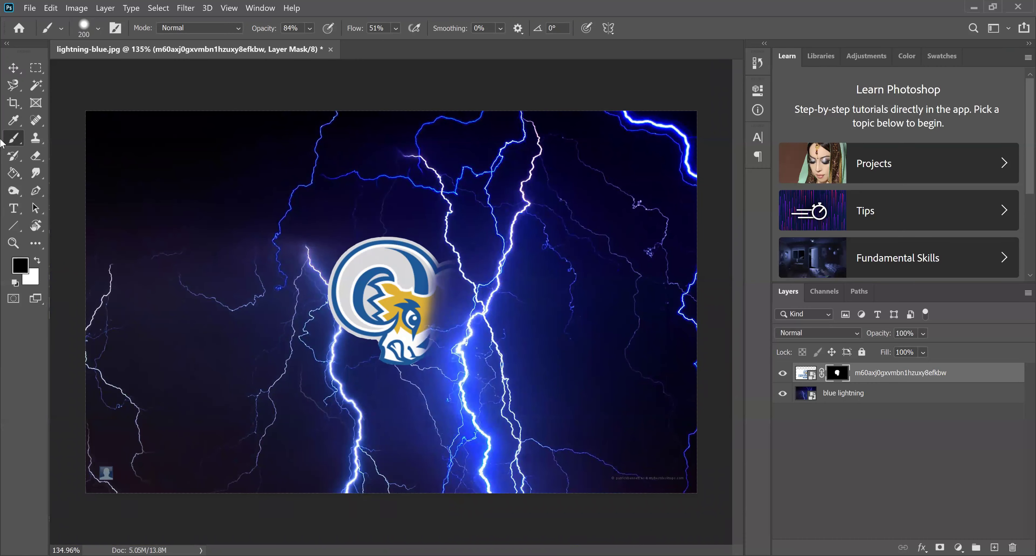
Undo the mask brush strokes and nudge the ram logo slightly lower and right
left_click(33, 9)
mouse_move(50, 10)
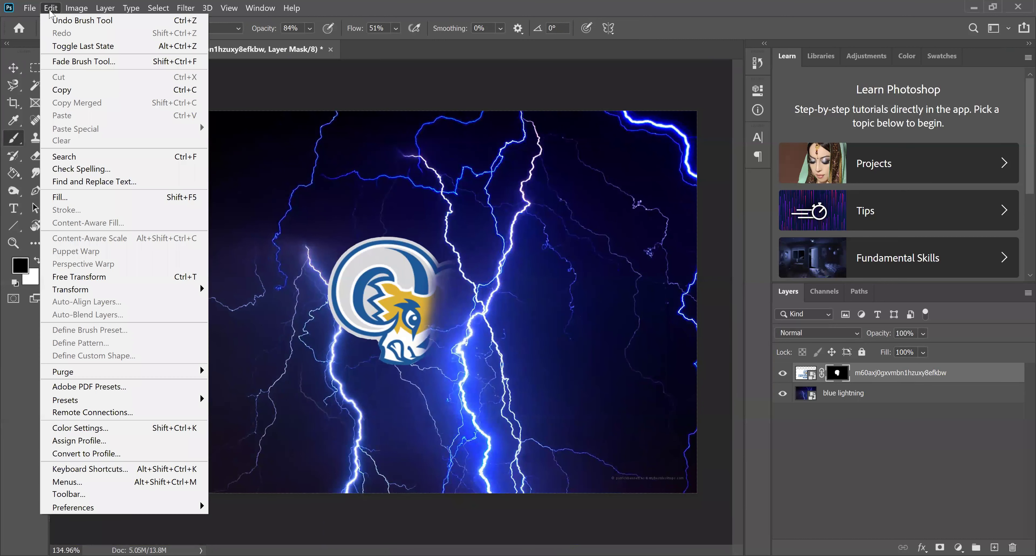
left_click(181, 22)
key("ctrl+z")
key("ctrl+z")
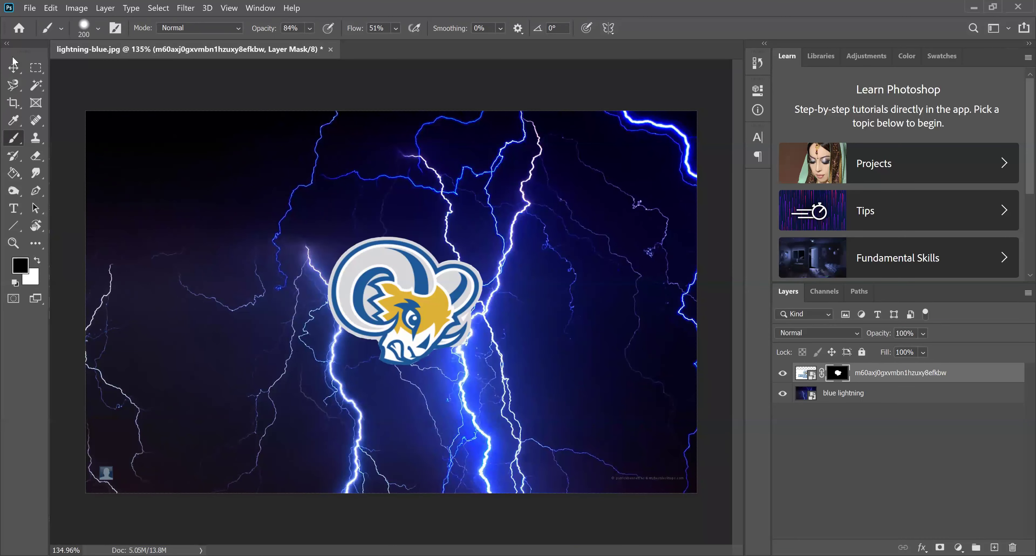
key("v")
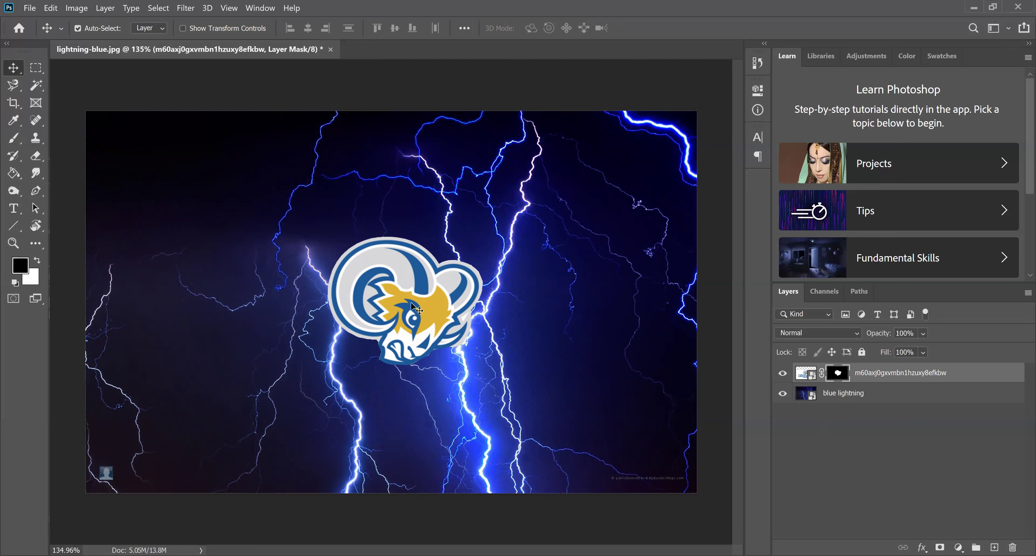
left_click_drag(405, 299, 411, 314)
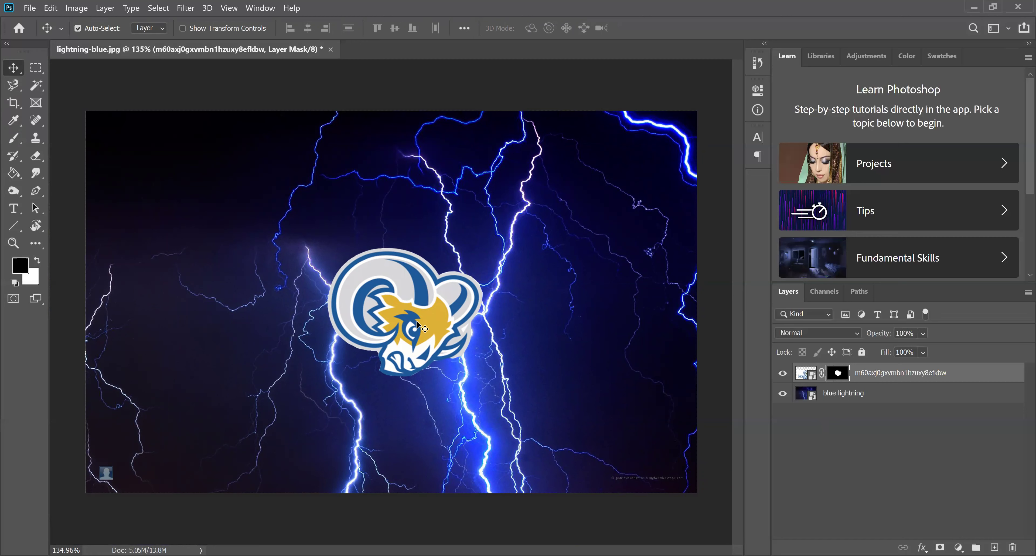
Free-transform the ram logo up to about 152% and recentre it over the lightning
key("ctrl")
key("ctrl+t")
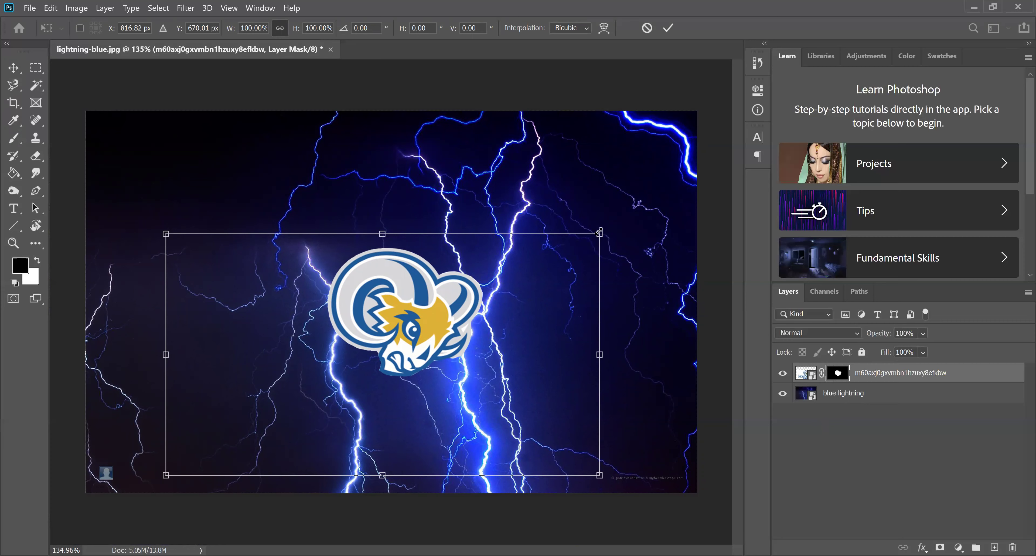
left_click_drag(599, 234, 710, 172)
left_click_drag(169, 172, 51, 109)
left_click_drag(451, 244, 378, 315)
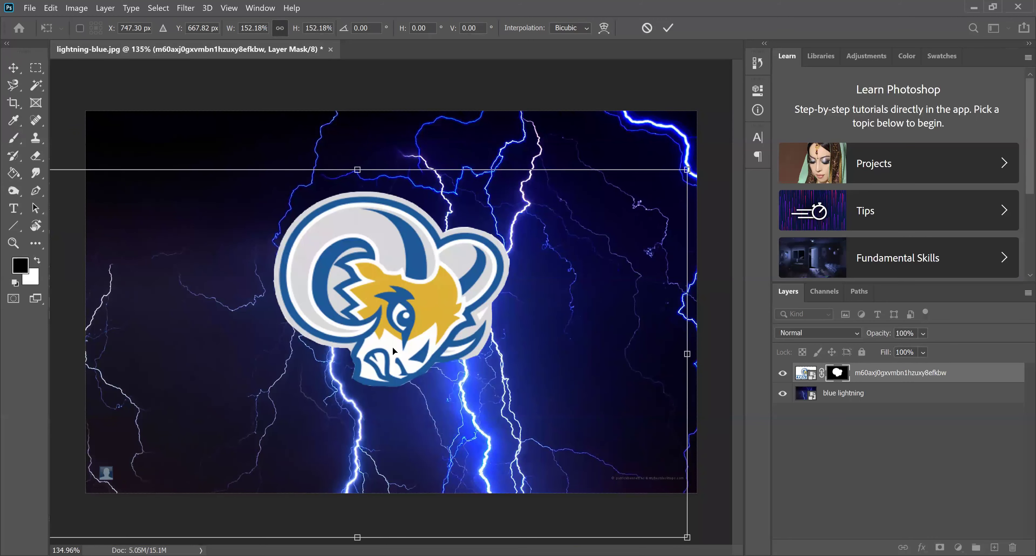
left_click(669, 28)
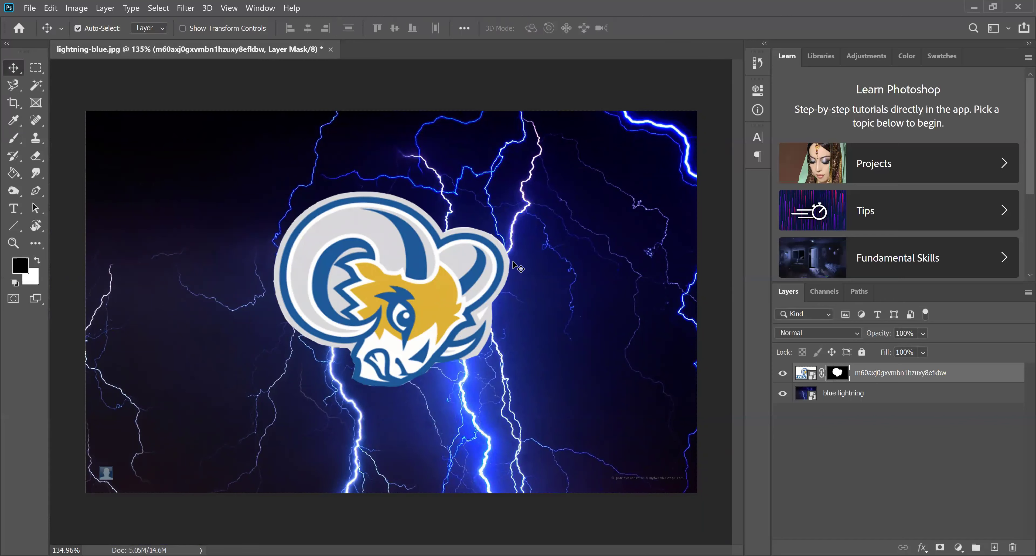
Nudge the enlarged ram slightly lower and set its layer opacity to 60%
left_click_drag(423, 297, 423, 300)
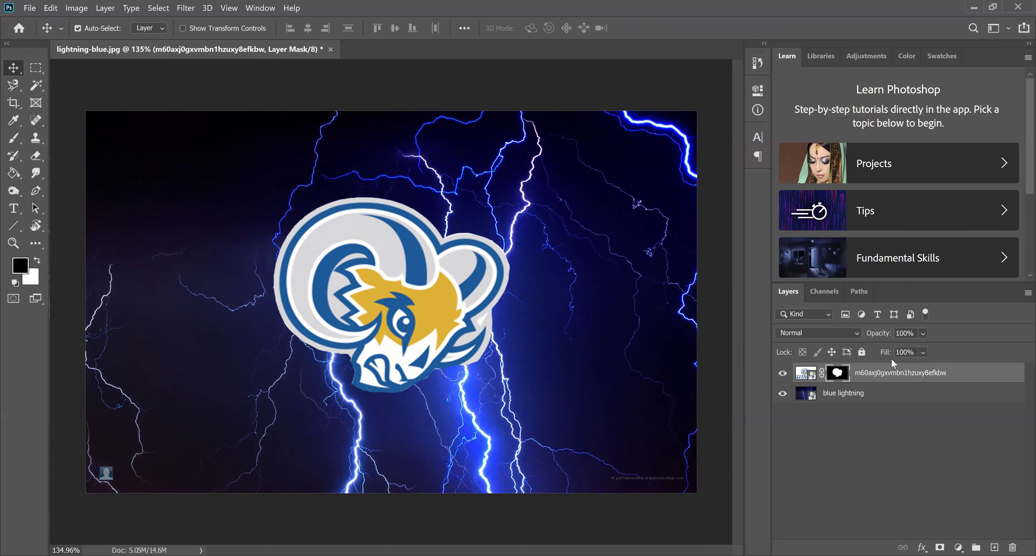
left_click_drag(925, 333, 942, 347)
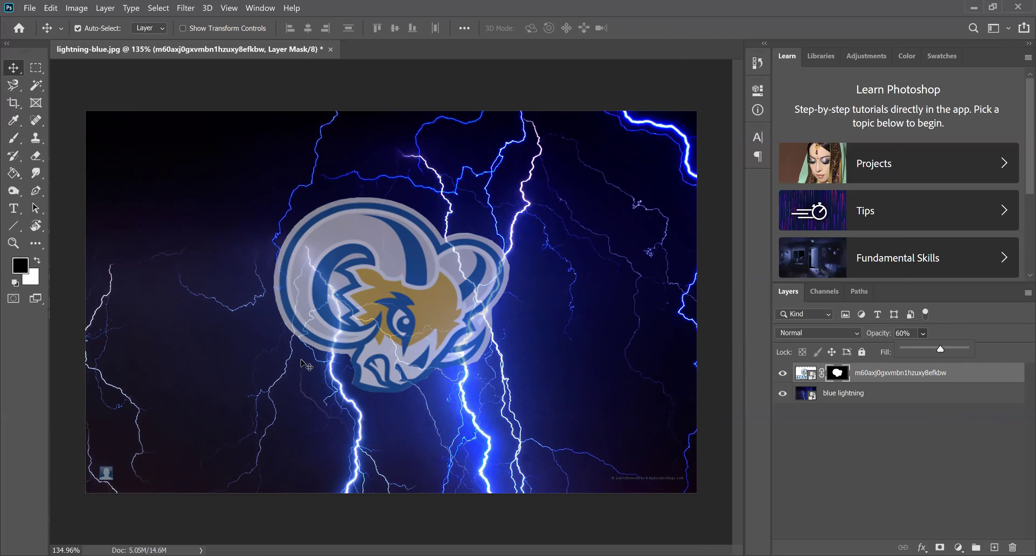
left_click(941, 482)
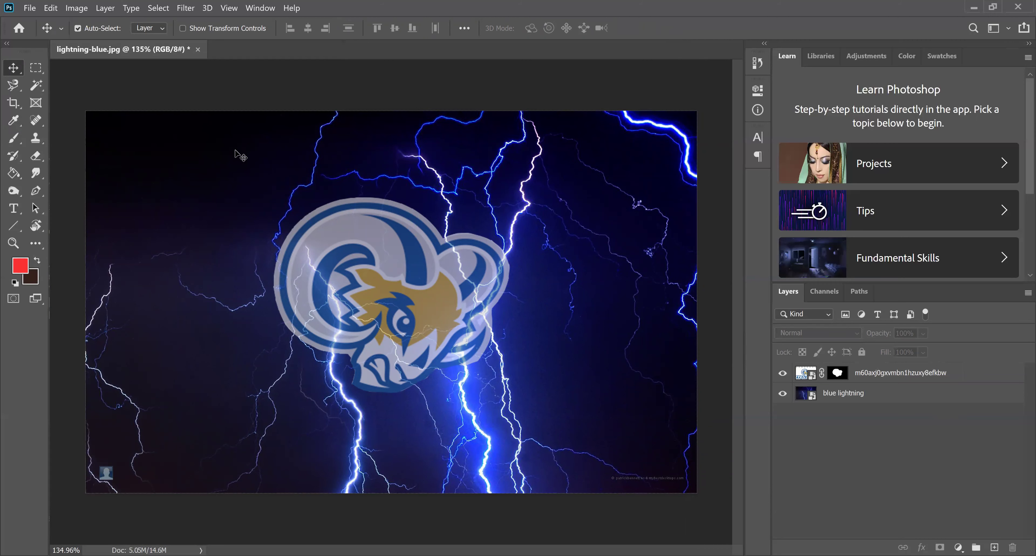
Save with the Photoshop (*.PSD) format under the file name 'Ram with lightning'
left_click(30, 8)
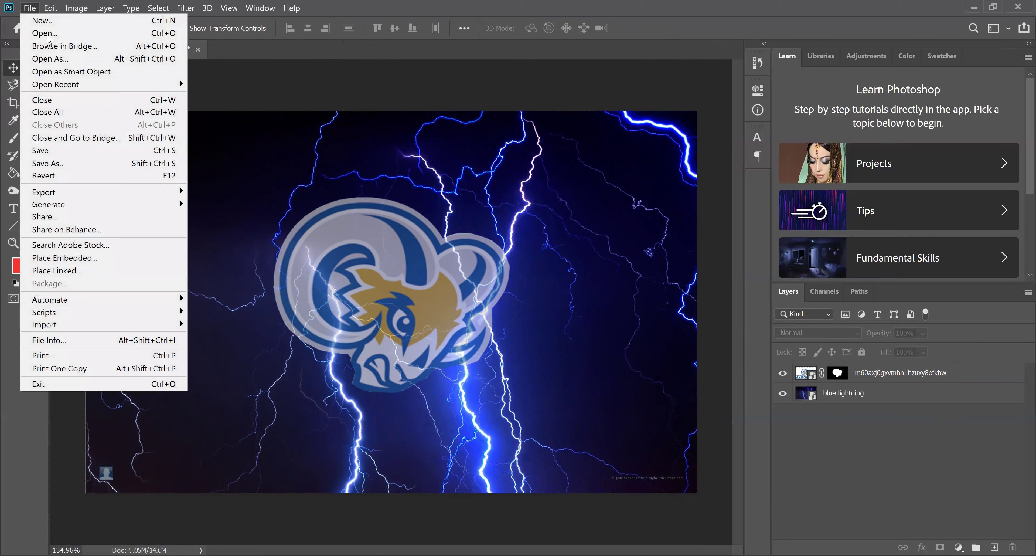
left_click(68, 150)
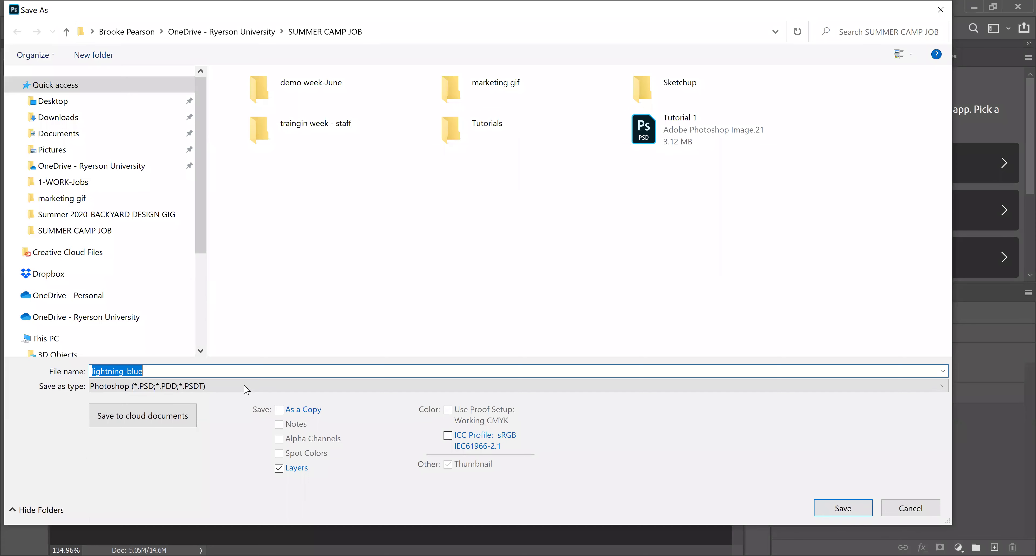
left_click(133, 386)
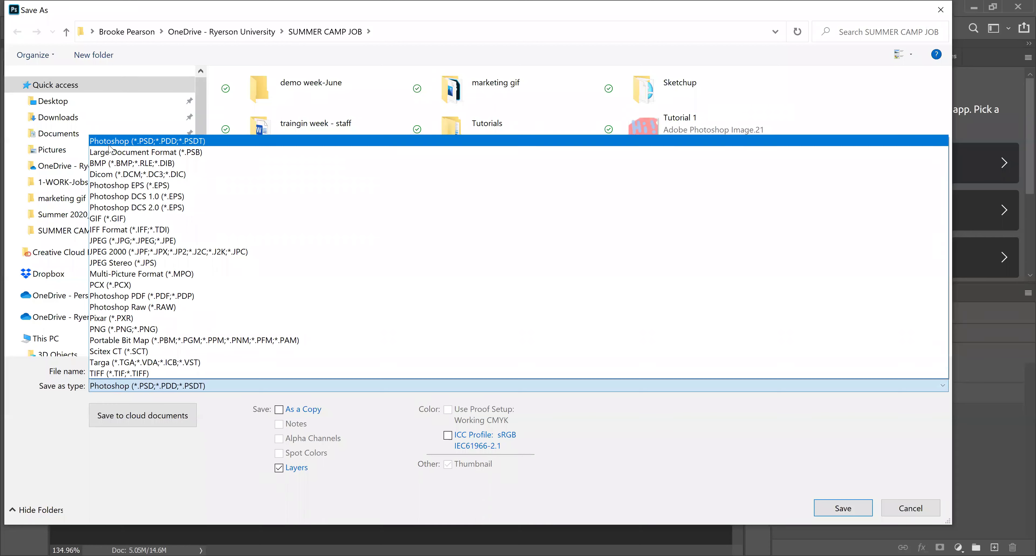
left_click(131, 142)
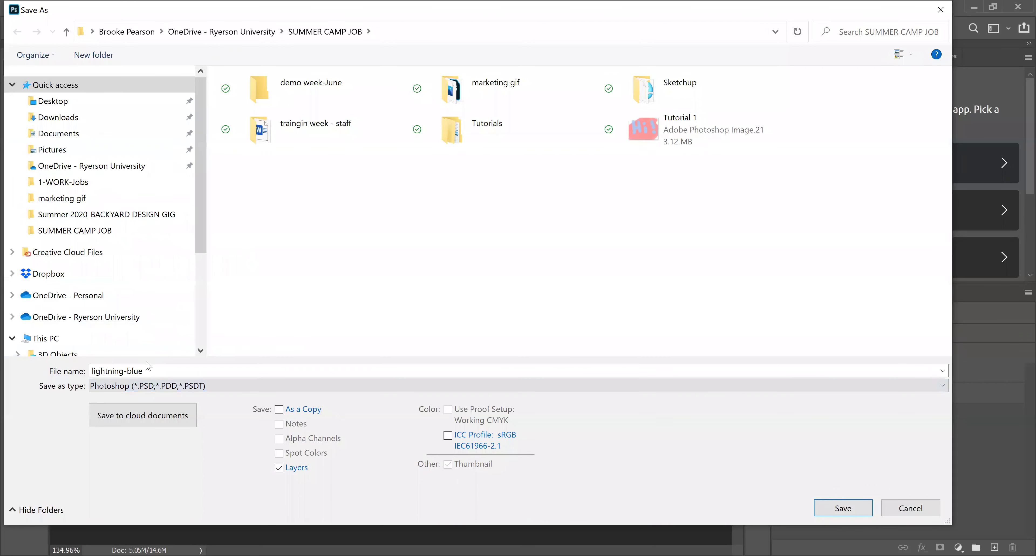
left_click(150, 372)
double_click(151, 371)
type("R")
key("BackSpace")
type("ghtning")
key("Return")
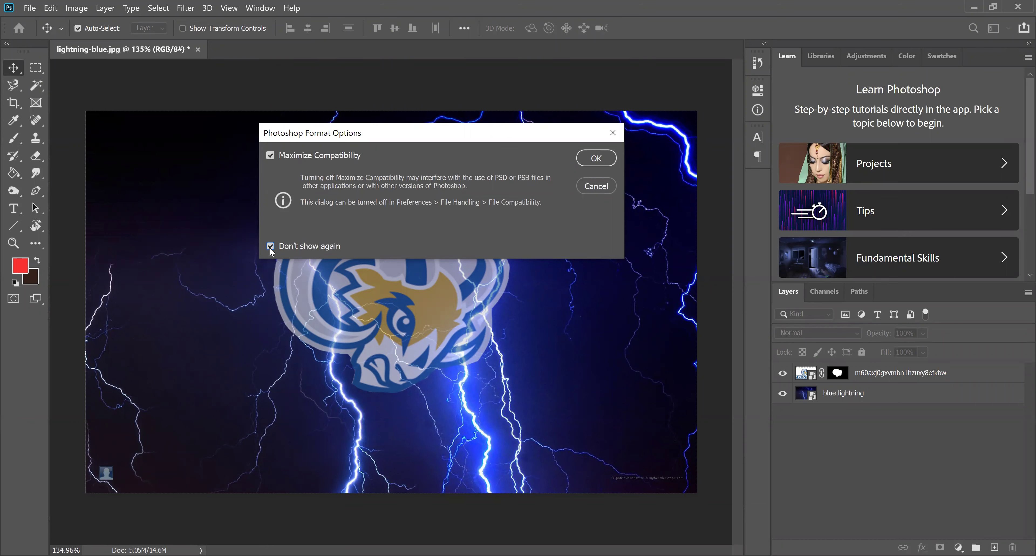
Accept the Photoshop Format Options with Maximize Compatibility on to complete the save
left_click(597, 158)
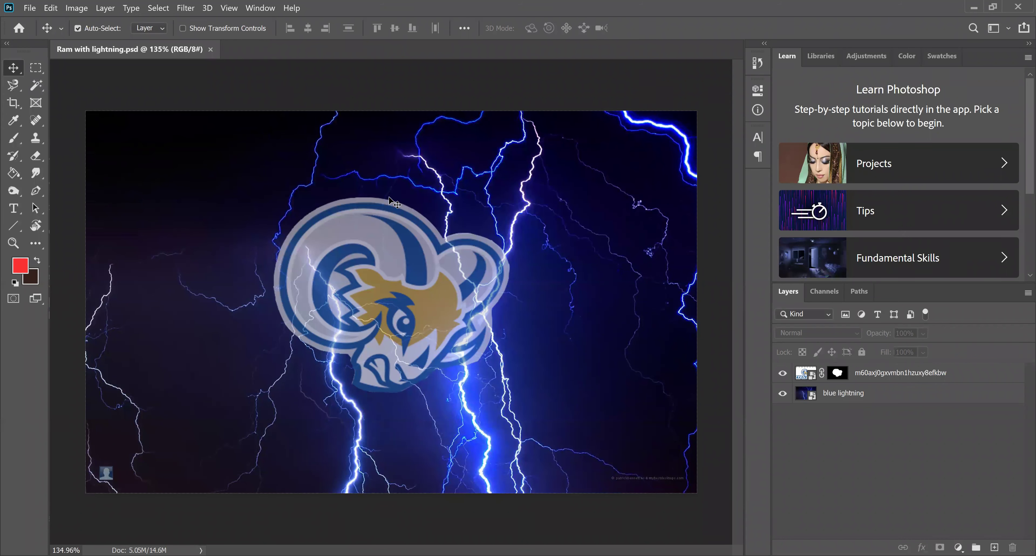